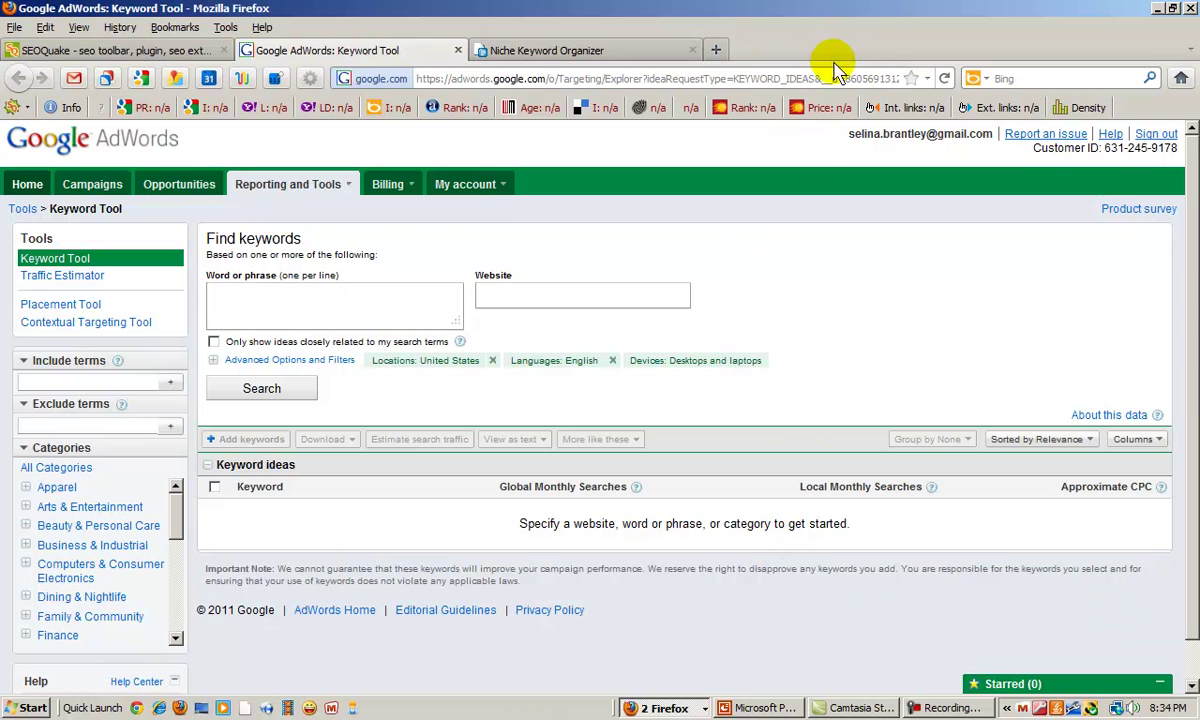
- Search Google for 'google keyword tool' in a new tab and open the AdWords Keyword Tool result
left_click(717, 51)
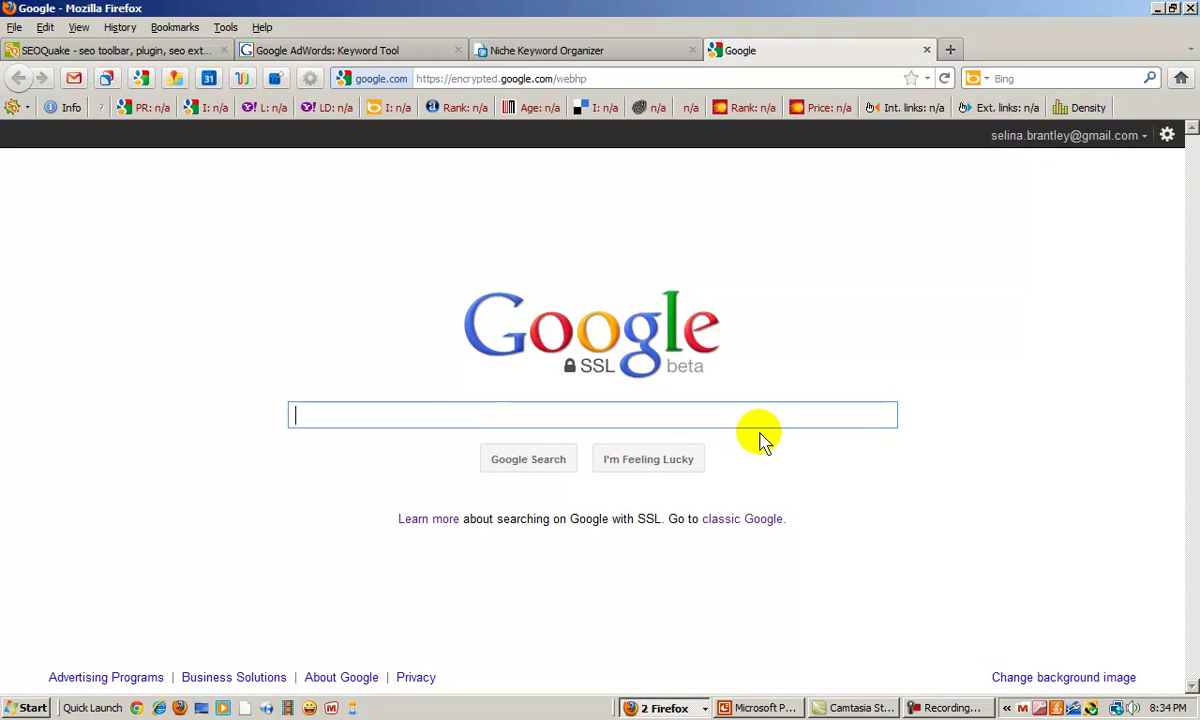
type("google")
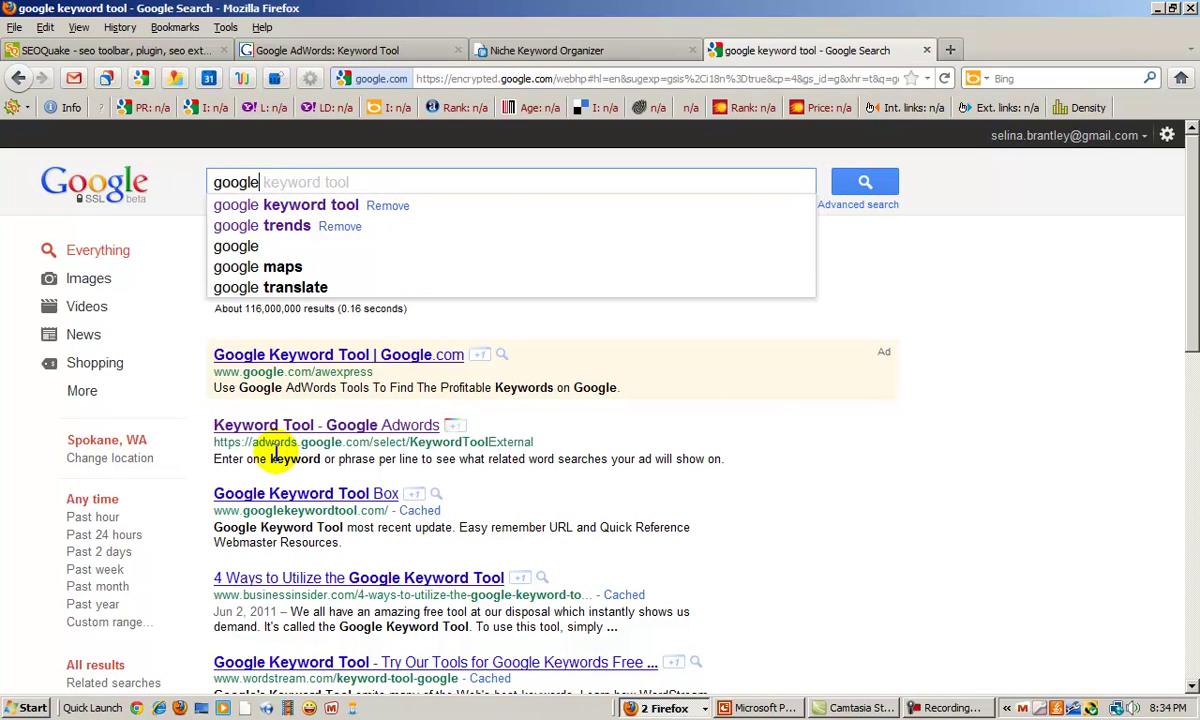
left_click(343, 425)
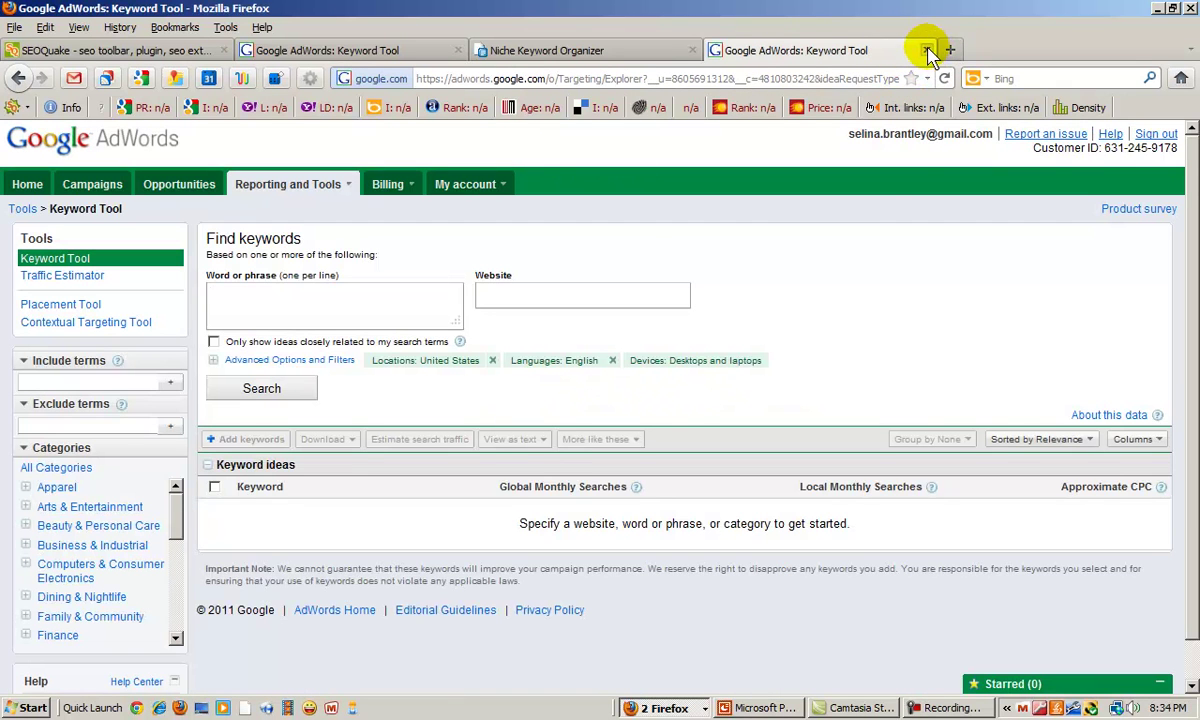
- Close the duplicate Keyword Tool tab and switch to the SeoQuake homepage
middle_click(868, 46)
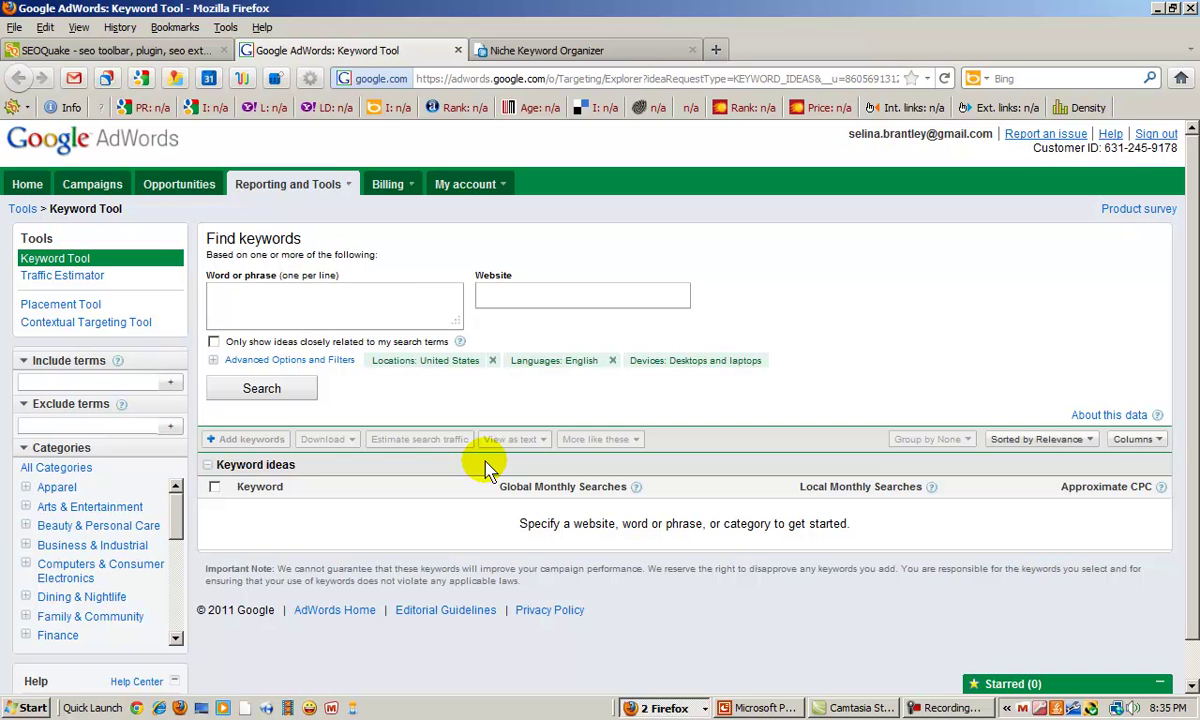
left_click(90, 50)
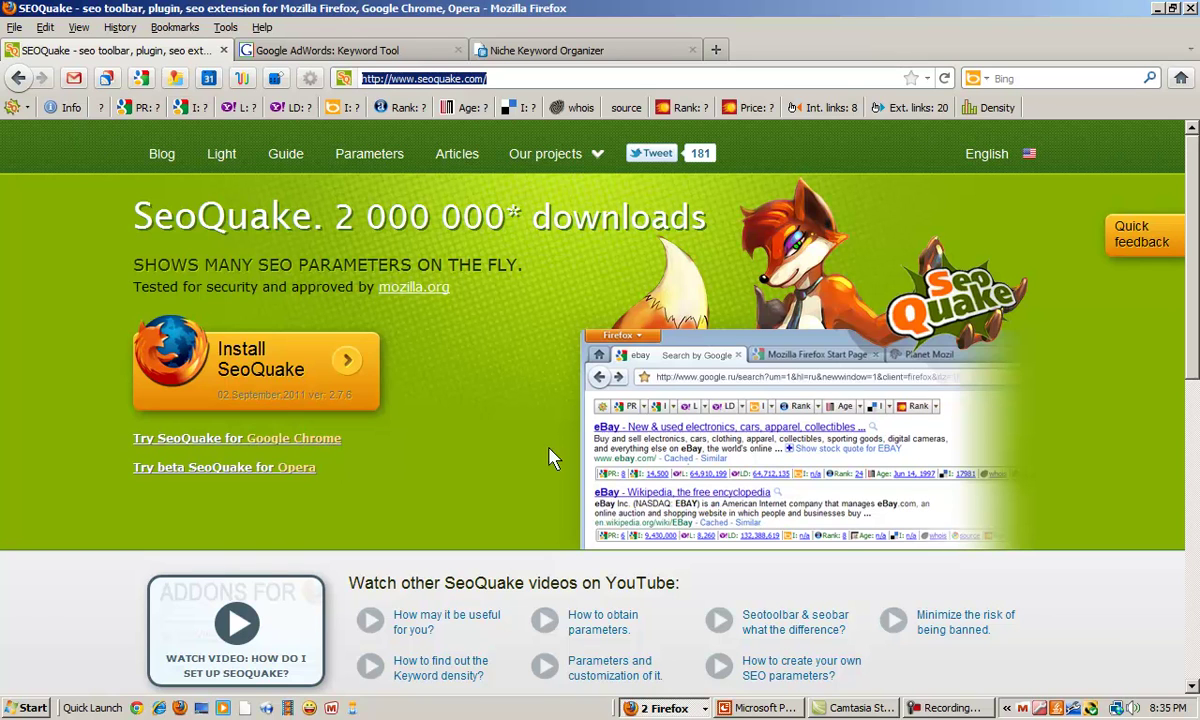
- Switch to the Niche Keyword Organizer spreadsheet tab
left_click(575, 49)
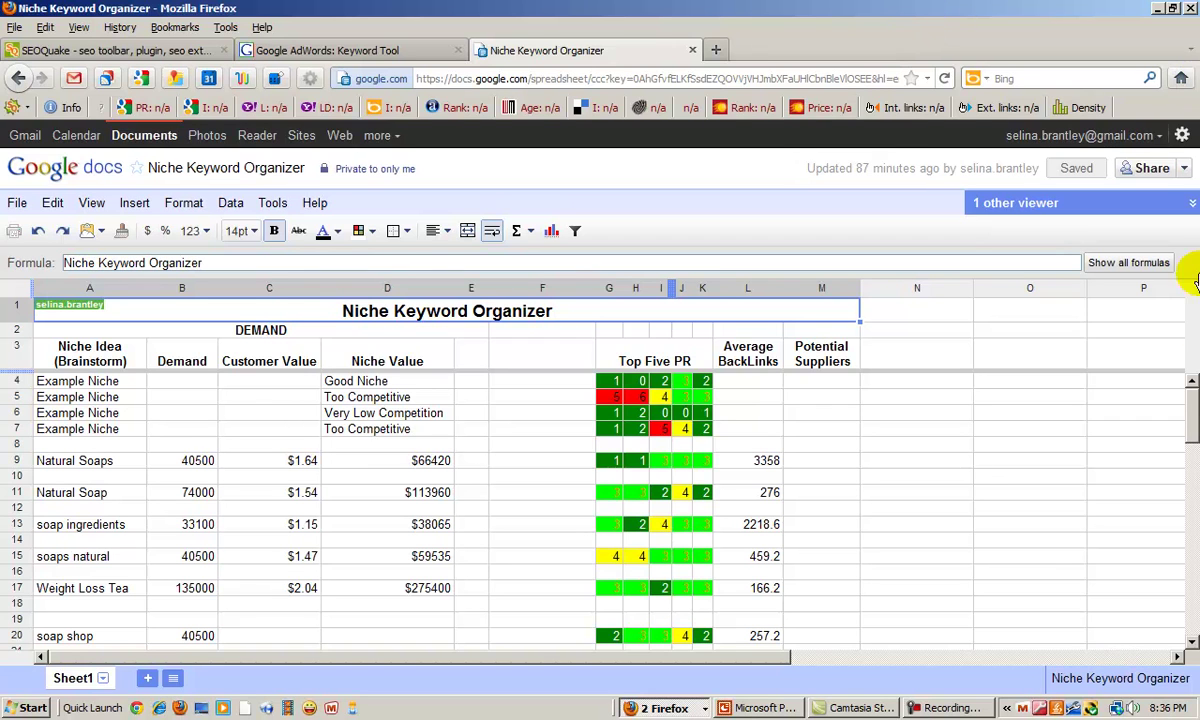
mouse_move(1192, 385)
left_mouse_down()
mouse_move(1195, 410)
mouse_move(1193, 383)
left_mouse_up()
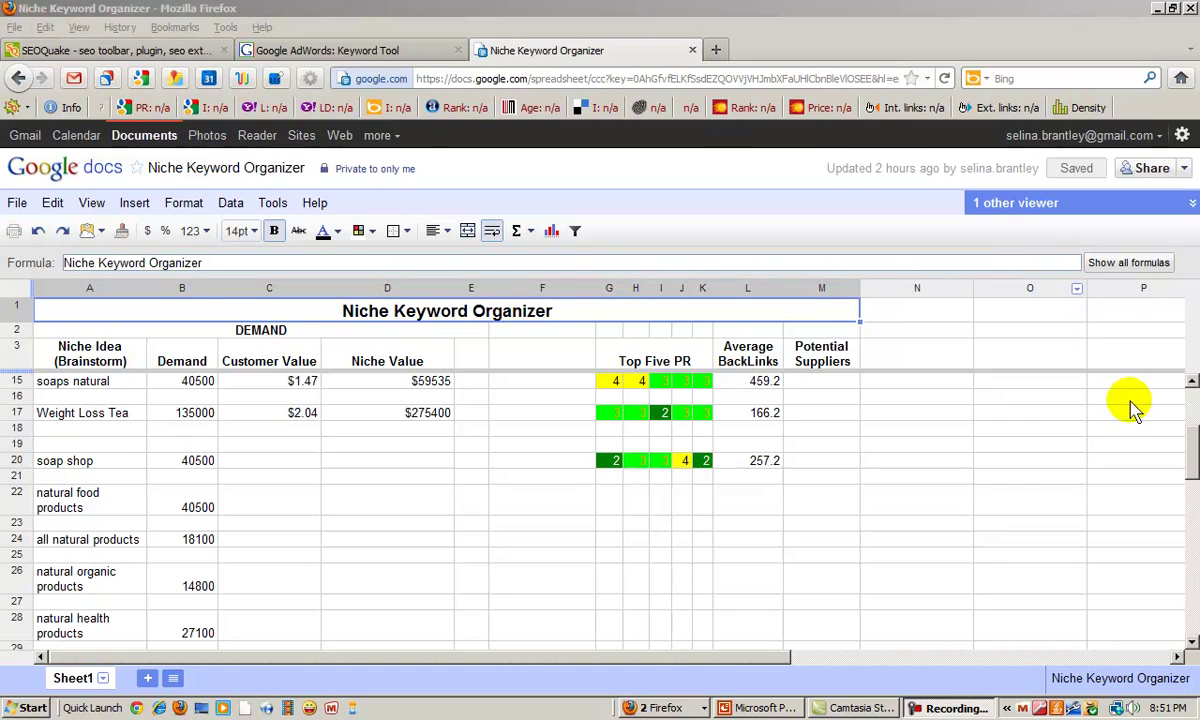
scroll(1190, 445, "down", 2)
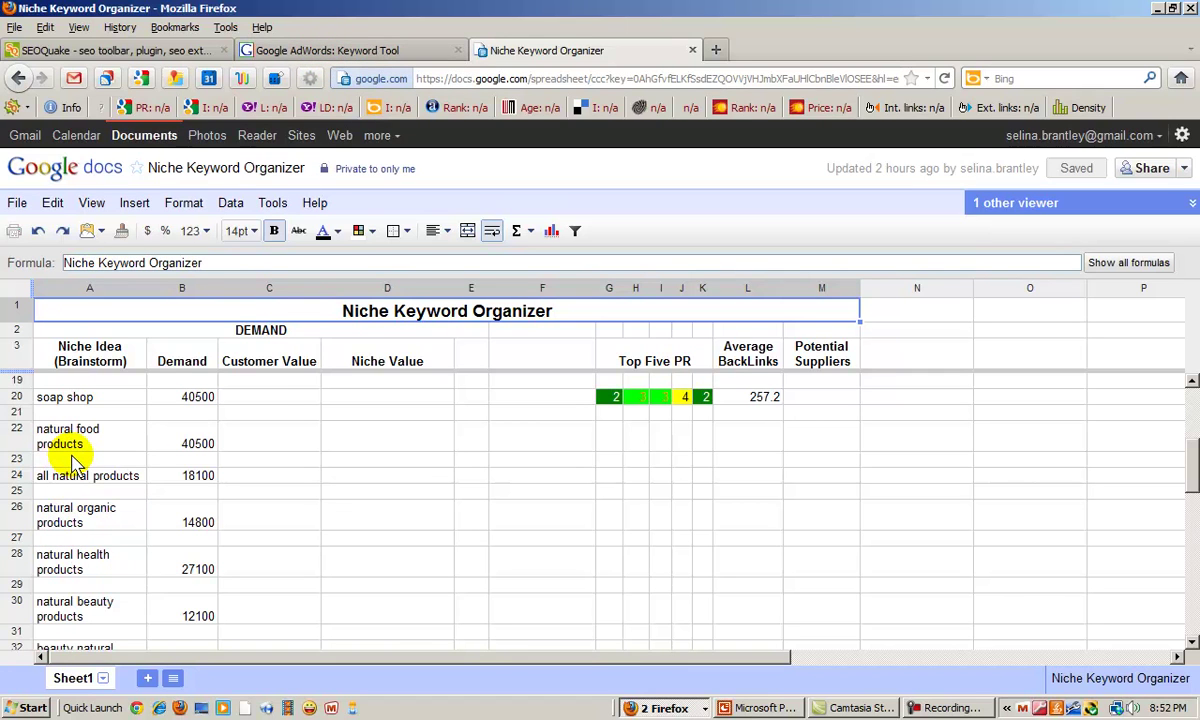
- Replace 'soap shop' with 'natural food products' in the Keyword Tool and view its results (40,500 searches, $1.44 CPC)
left_click(308, 48)
left_click_drag(272, 290, 212, 290)
type("natural food products")
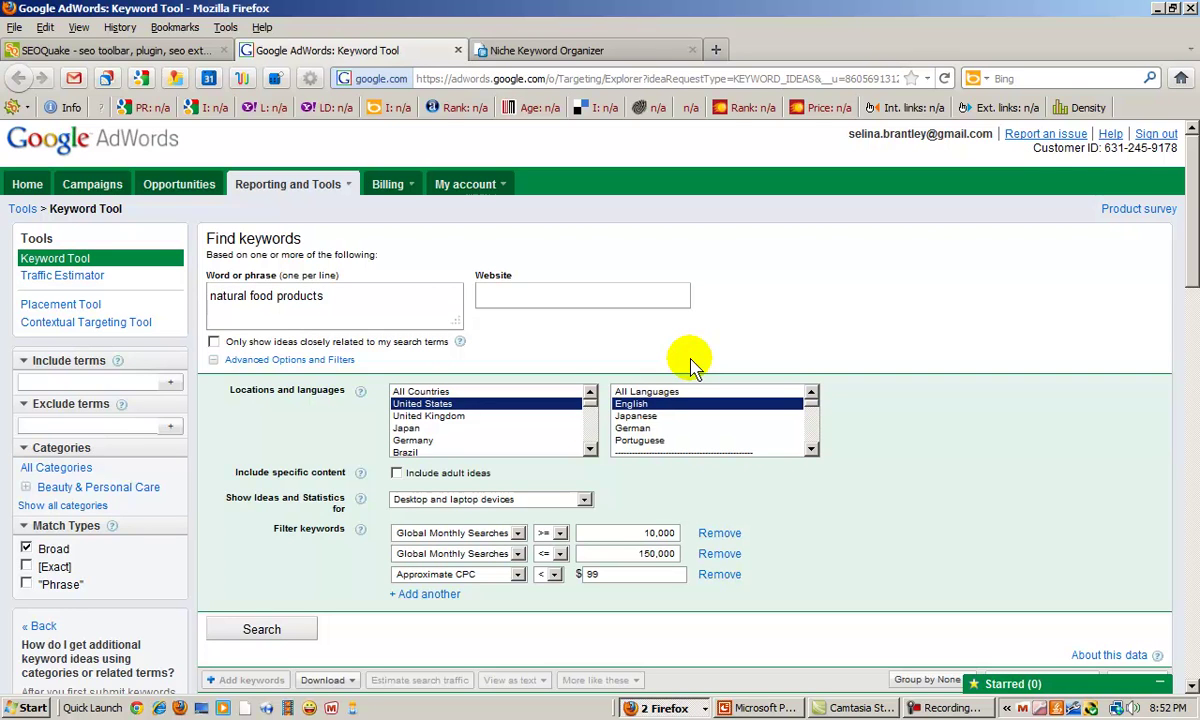
left_click(264, 362)
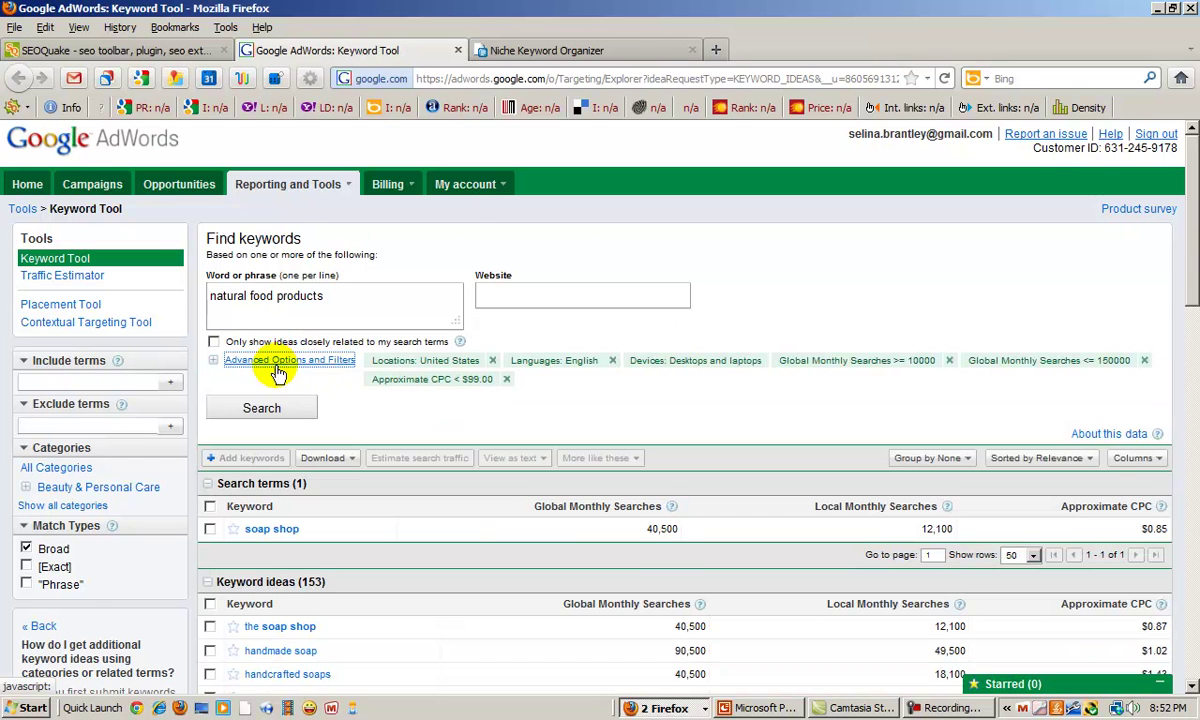
left_click(281, 364)
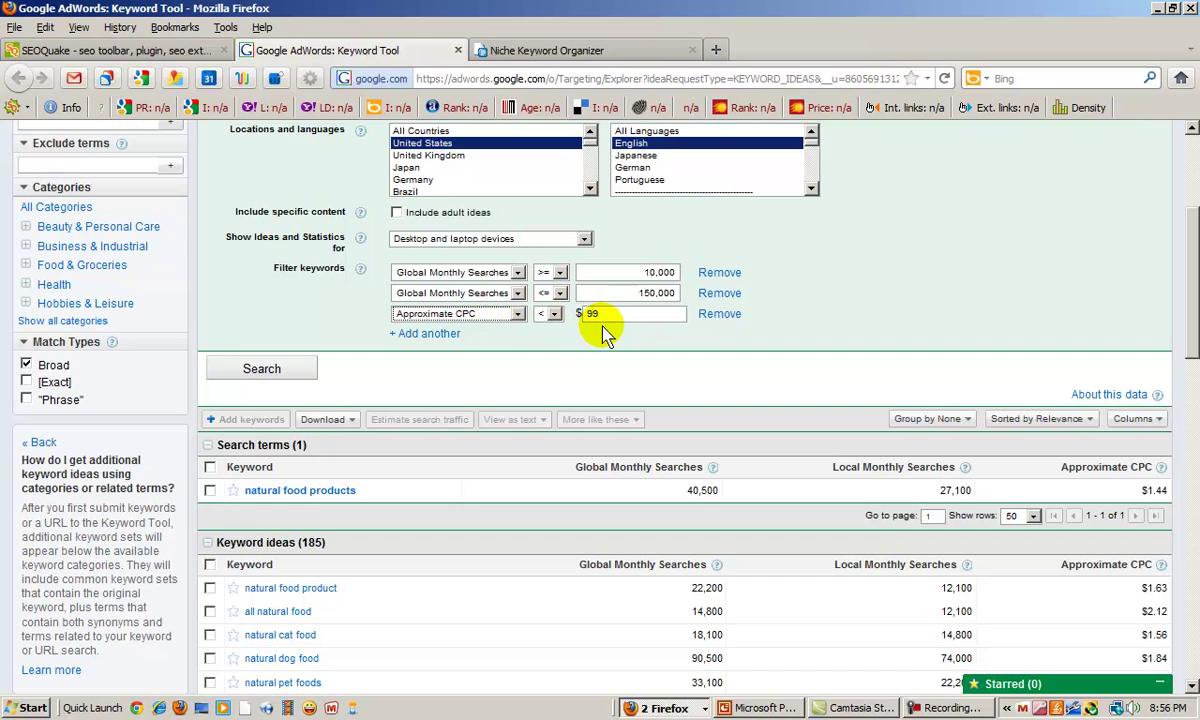
scroll(603, 333, "down", 1)
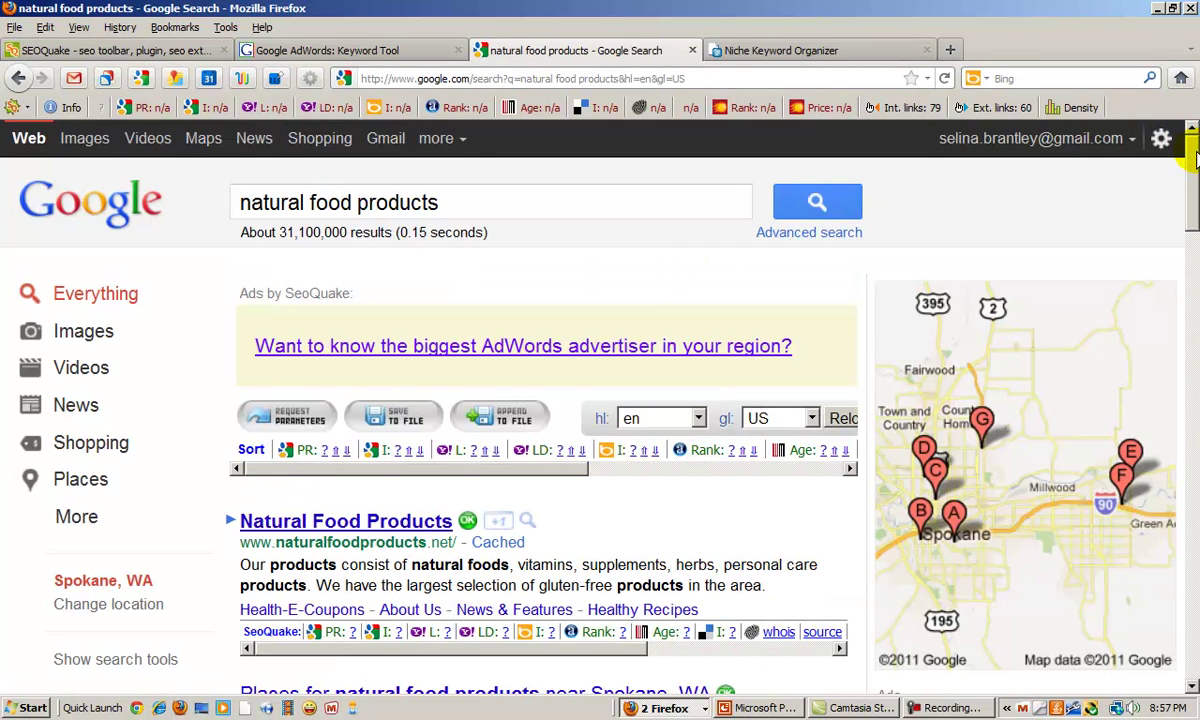
mouse_move(1190, 158)
left_mouse_down()
mouse_move(1190, 175)
mouse_move(1190, 160)
left_mouse_up()
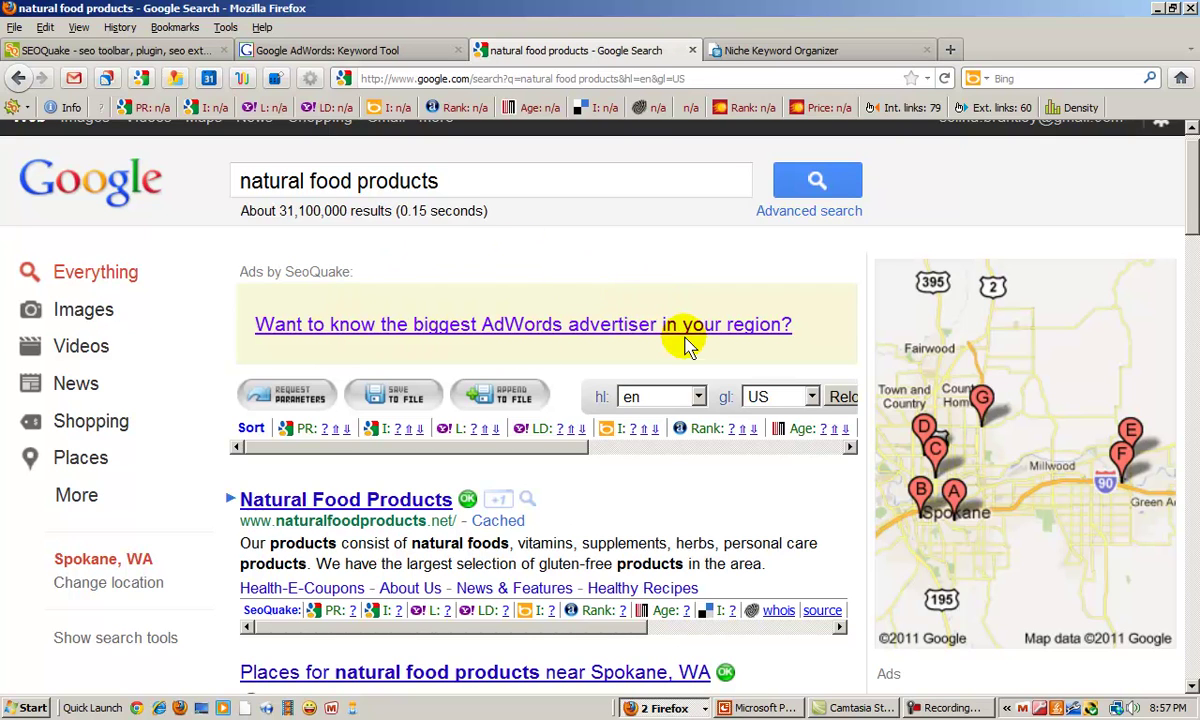
left_click_drag(1190, 147, 1193, 204)
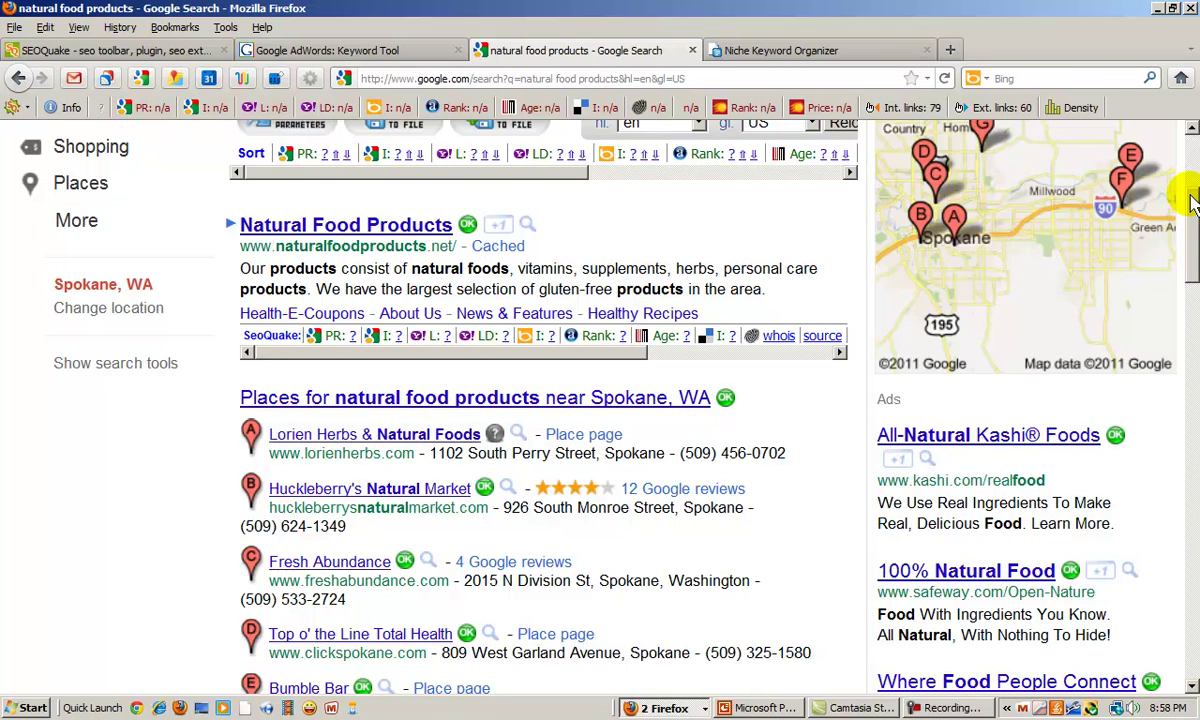
left_click_drag(1190, 205, 983, 233)
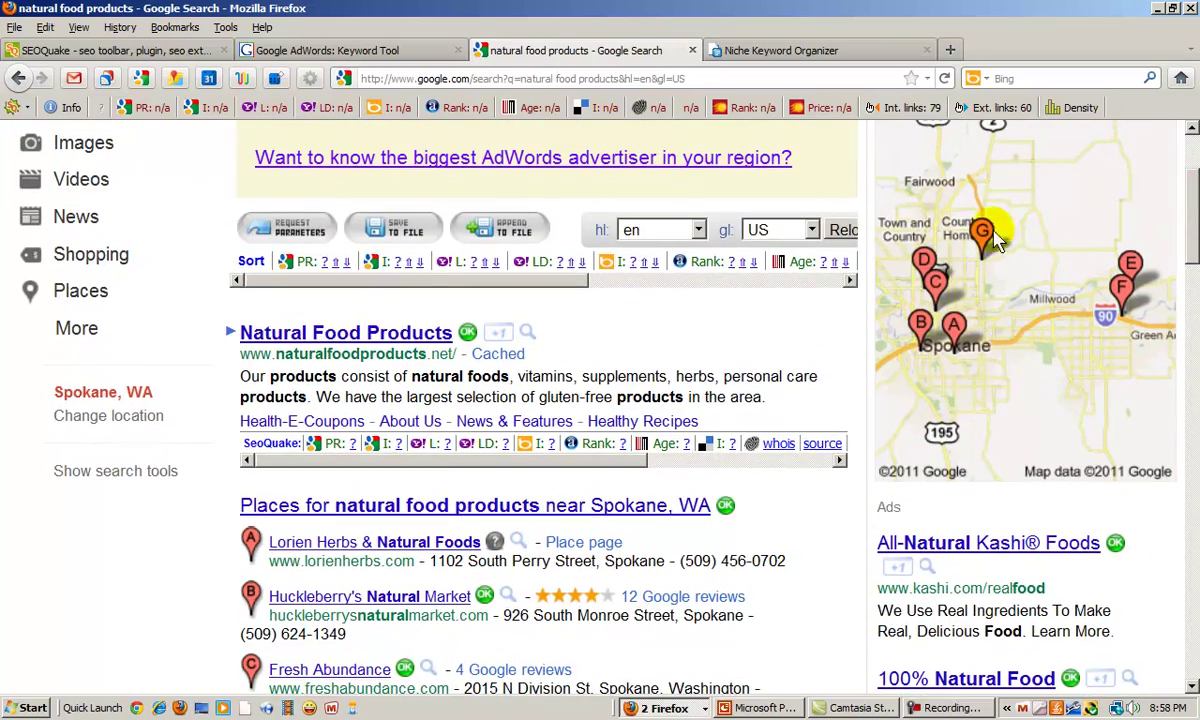
- Reveal SeoQuake PageRank for the top natural food products results: 2, 5, 3 and 4
left_click(352, 446)
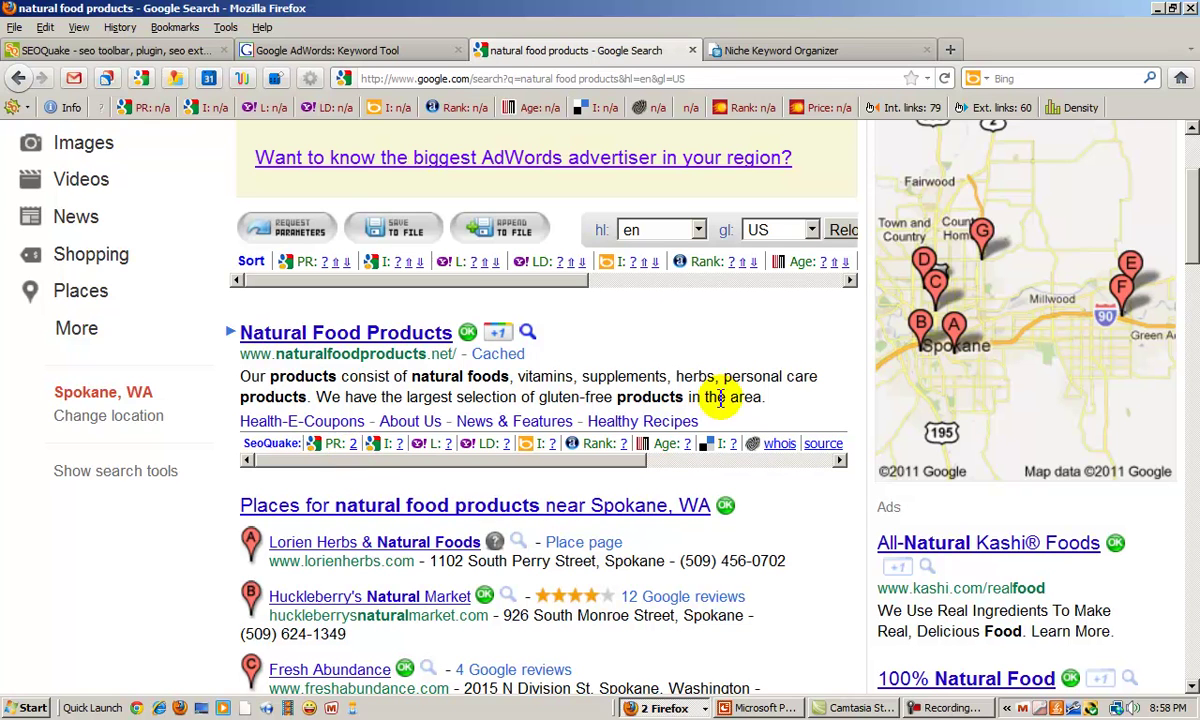
scroll(812, 425, "down", 2)
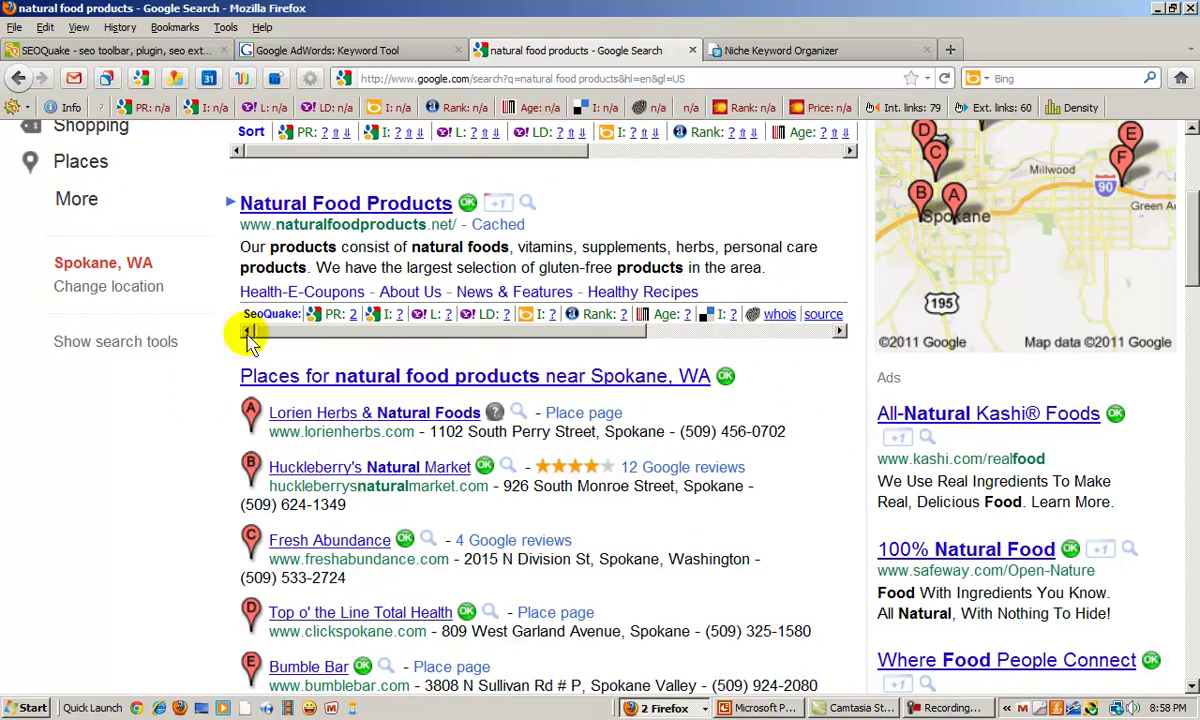
scroll(757, 450, "down", 4)
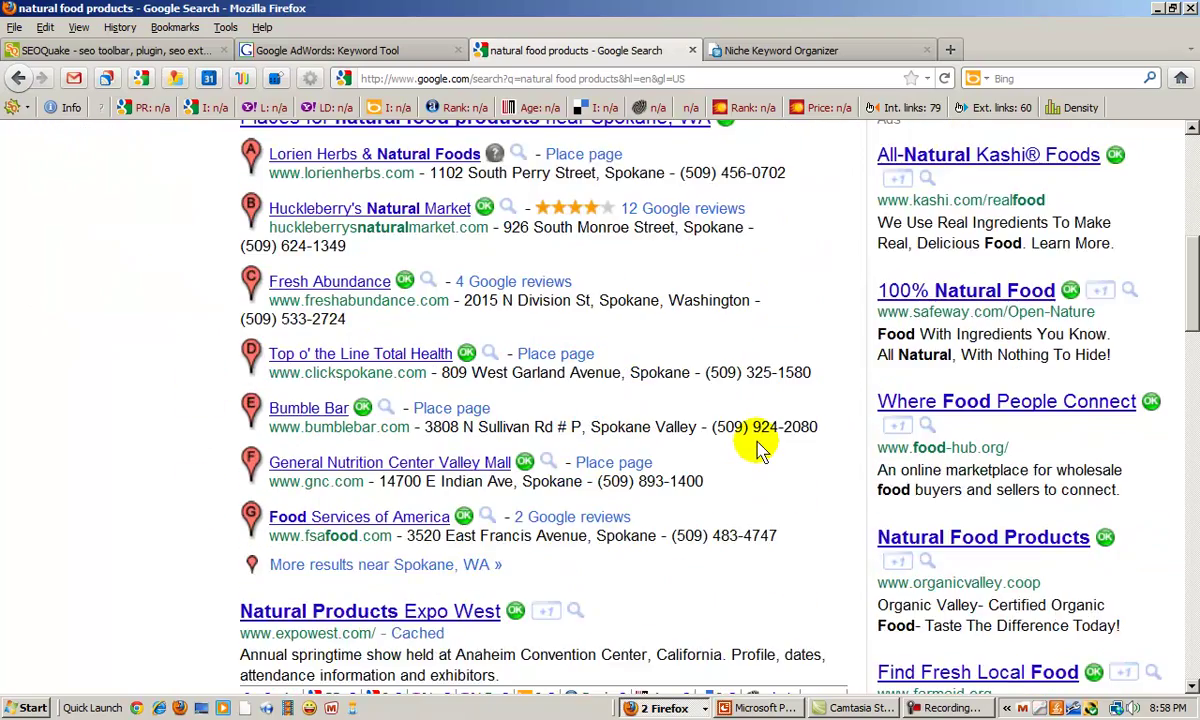
scroll(757, 450, "down", 6)
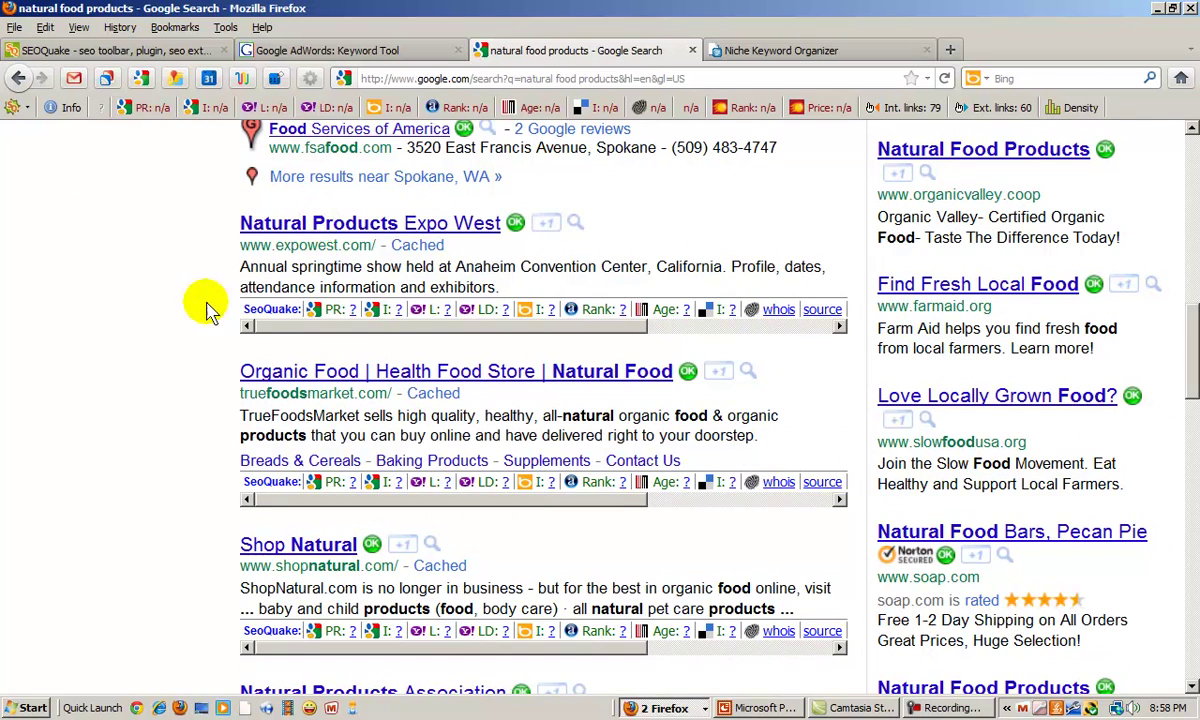
left_click(354, 310)
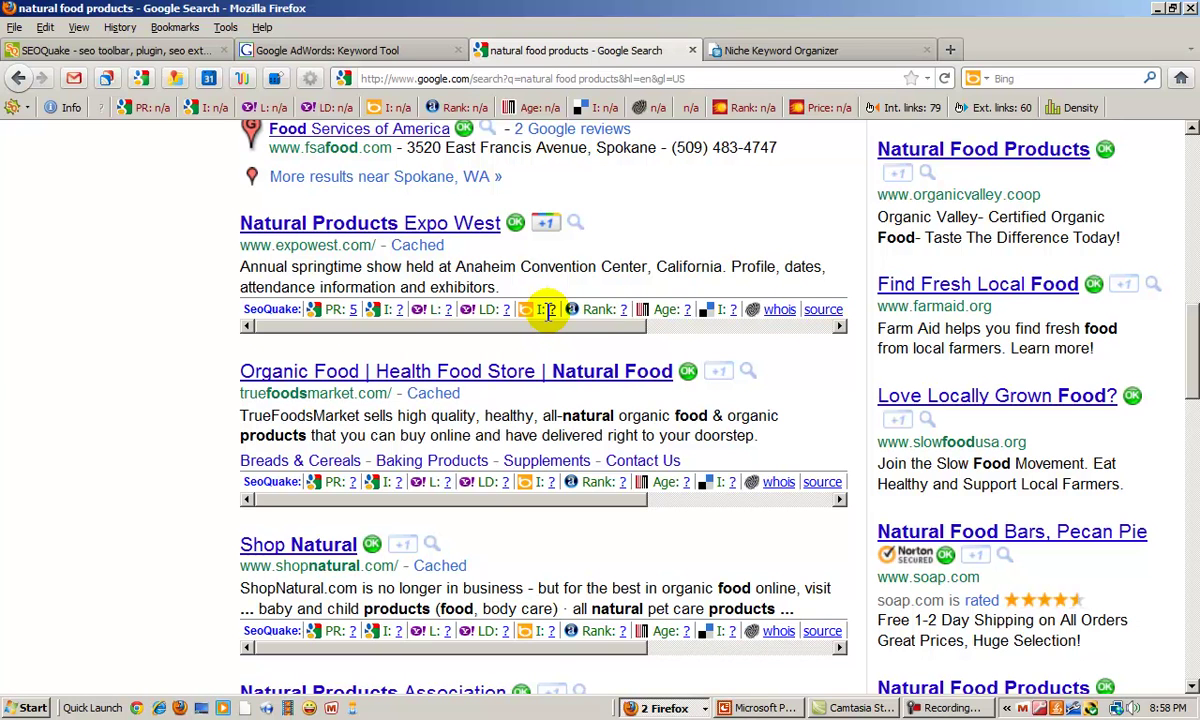
left_click(343, 485)
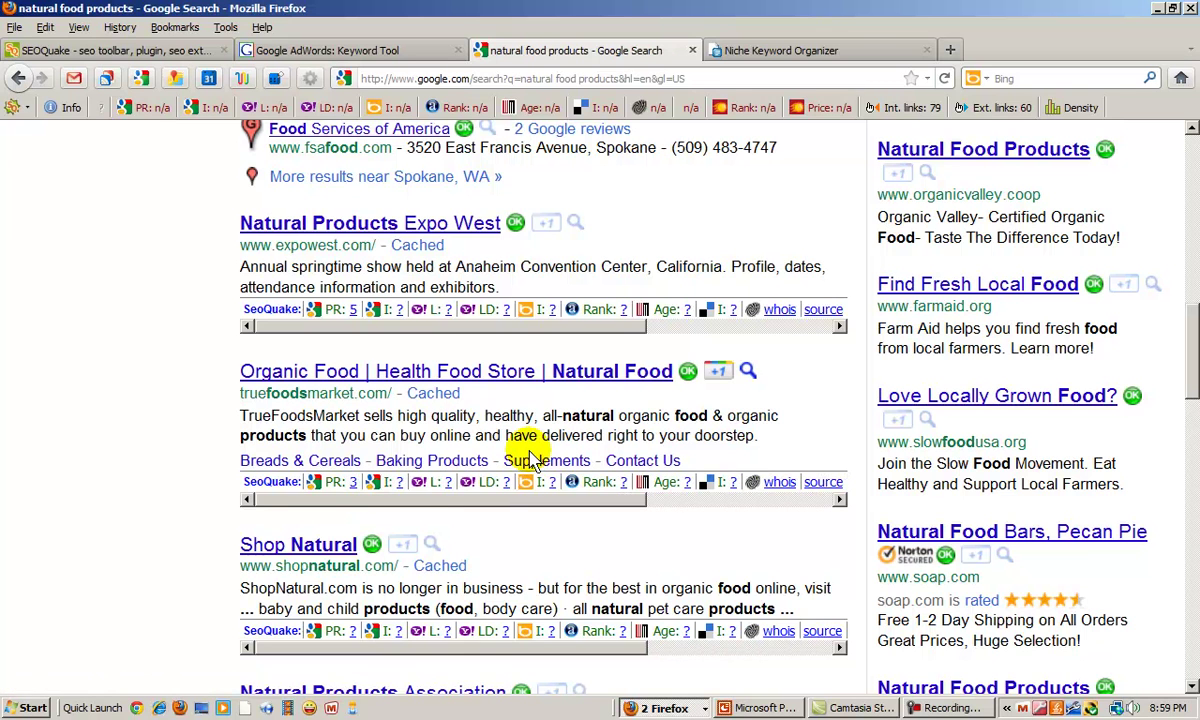
scroll(533, 458, "down", 5)
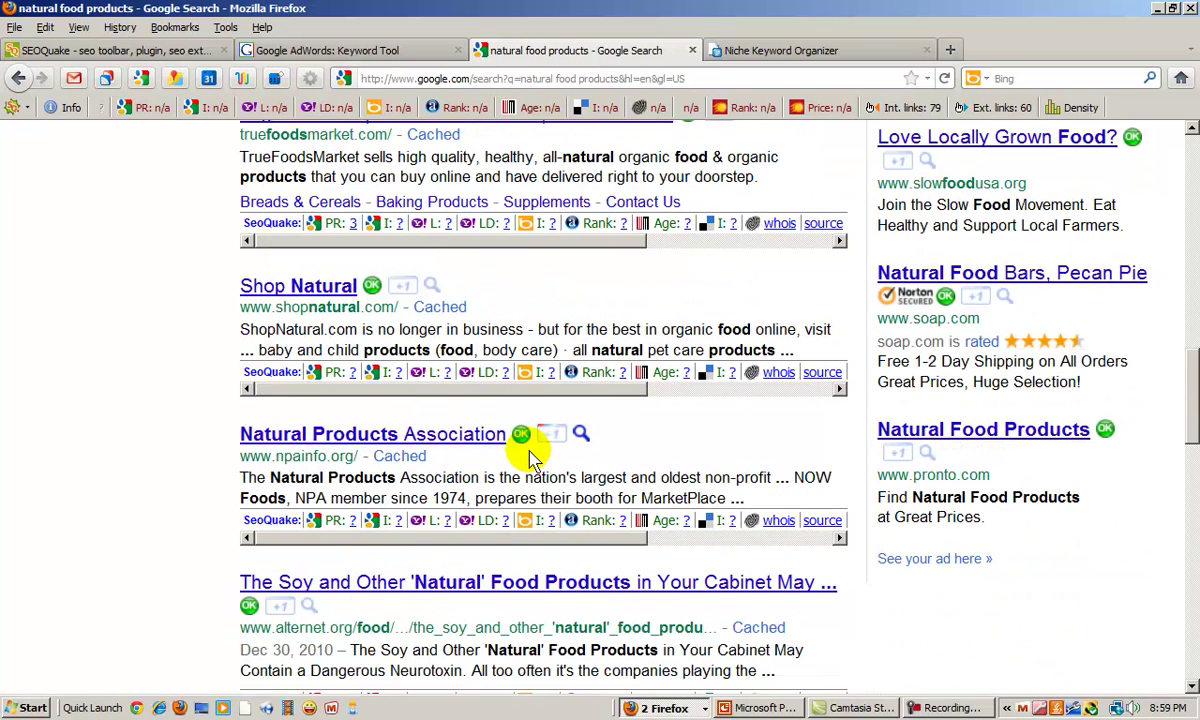
left_click(349, 372)
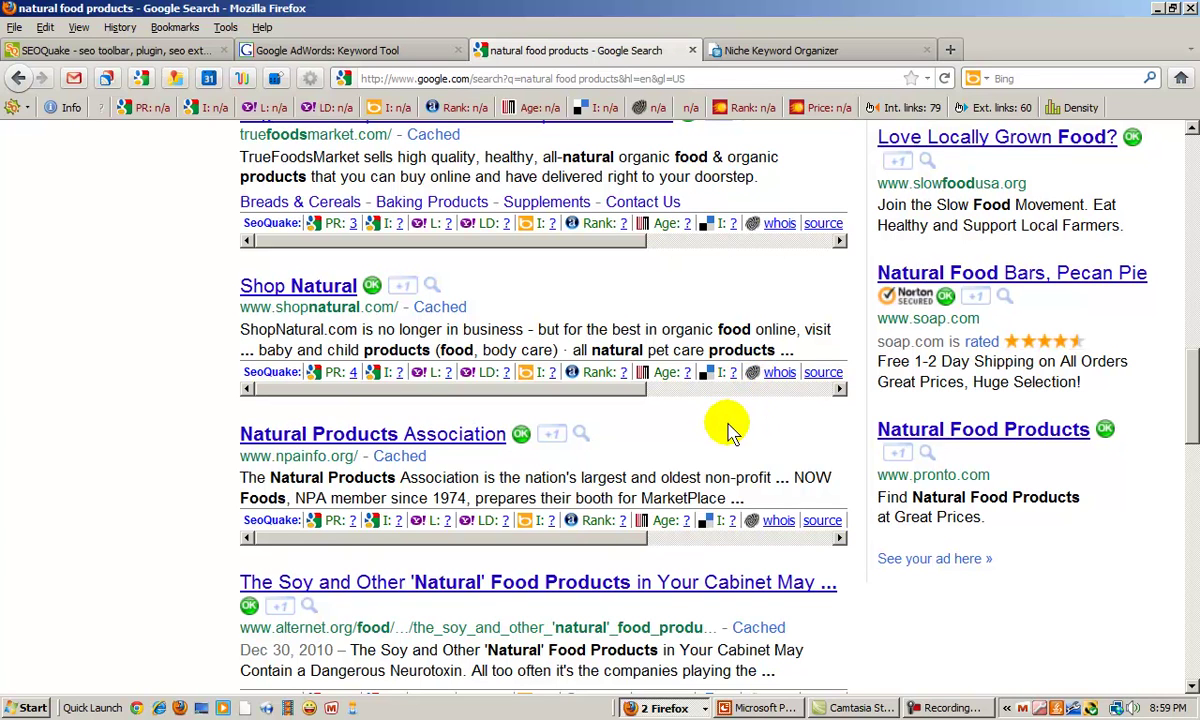
scroll(800, 425, "up", 5)
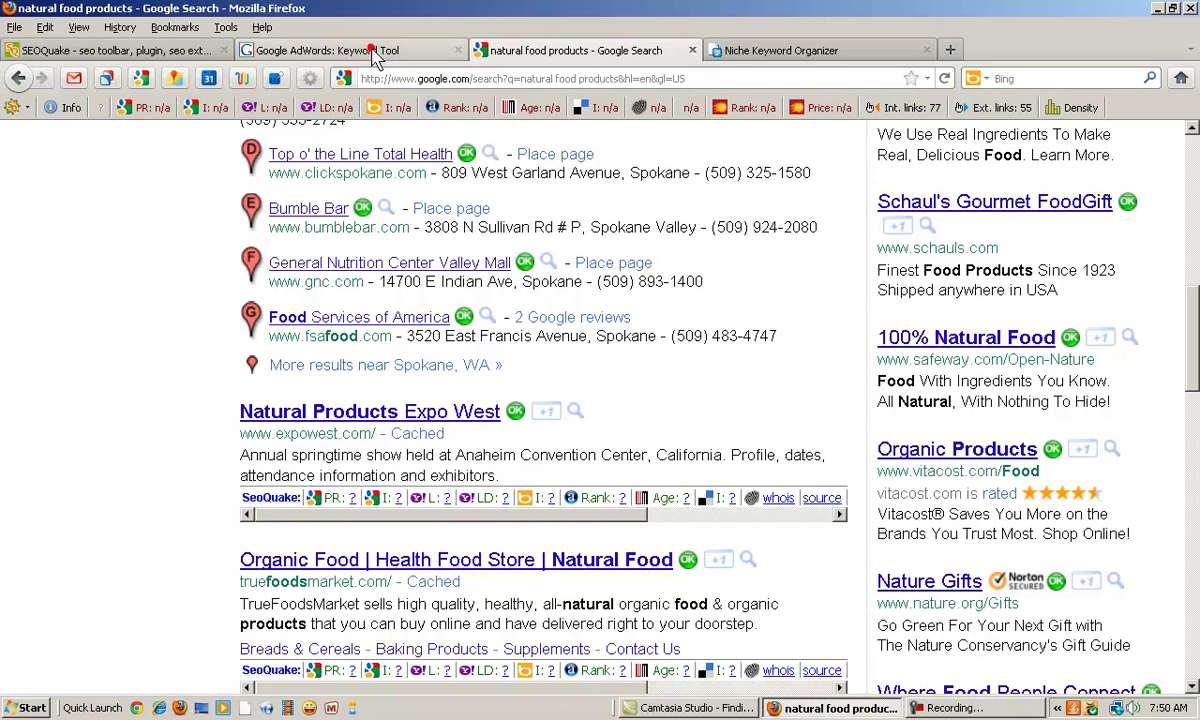
- Recheck the natural food products figures in the Keyword Tool, then return to the spreadsheet
left_click(375, 55)
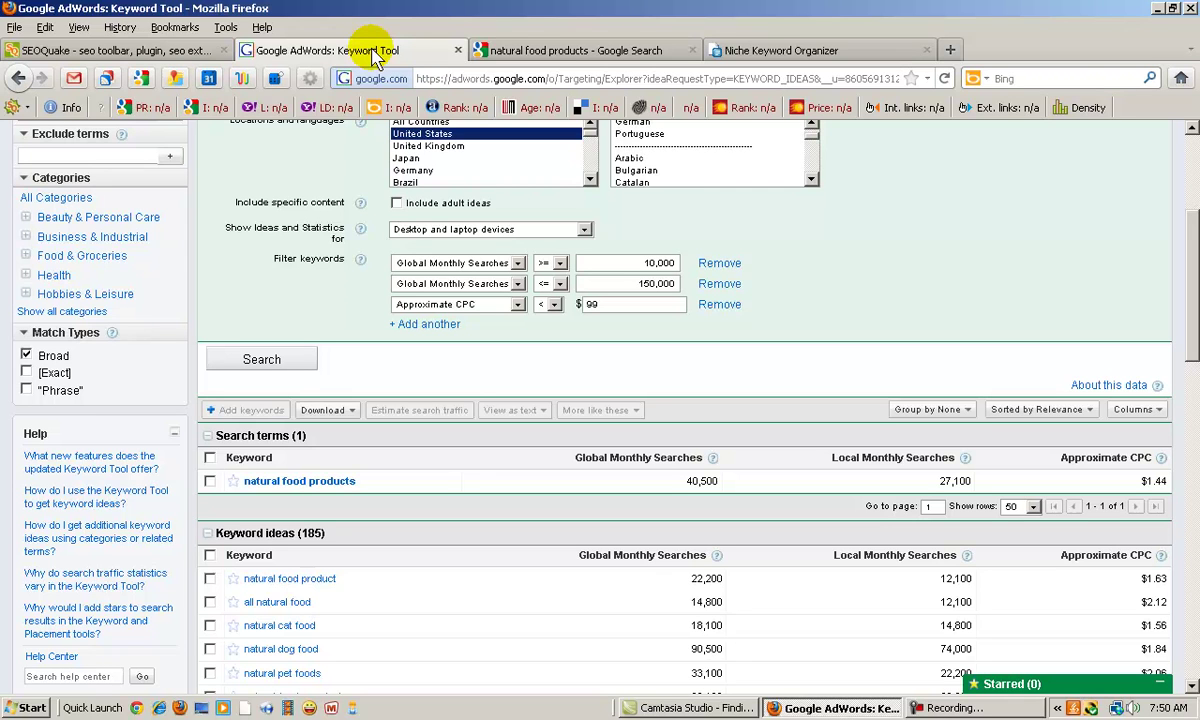
left_click(806, 55)
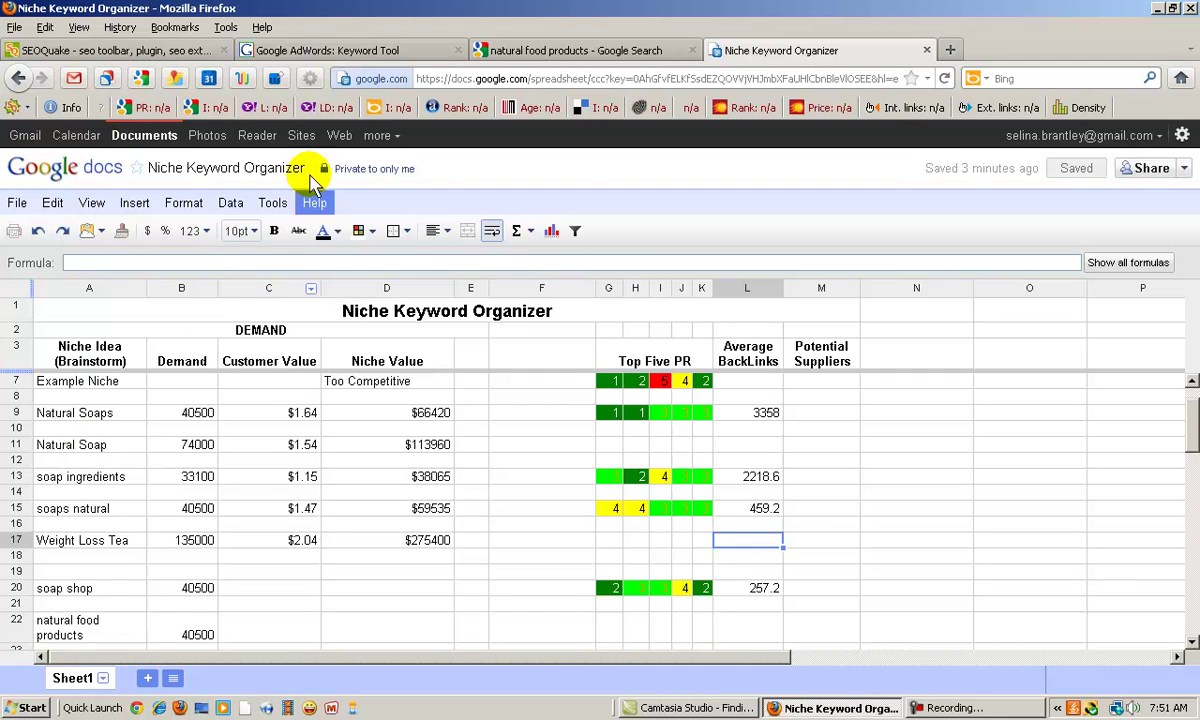
- Change the keyword to 'natural soap' and search, showing 74,000 monthly searches and $1.64 CPC
left_click(327, 50)
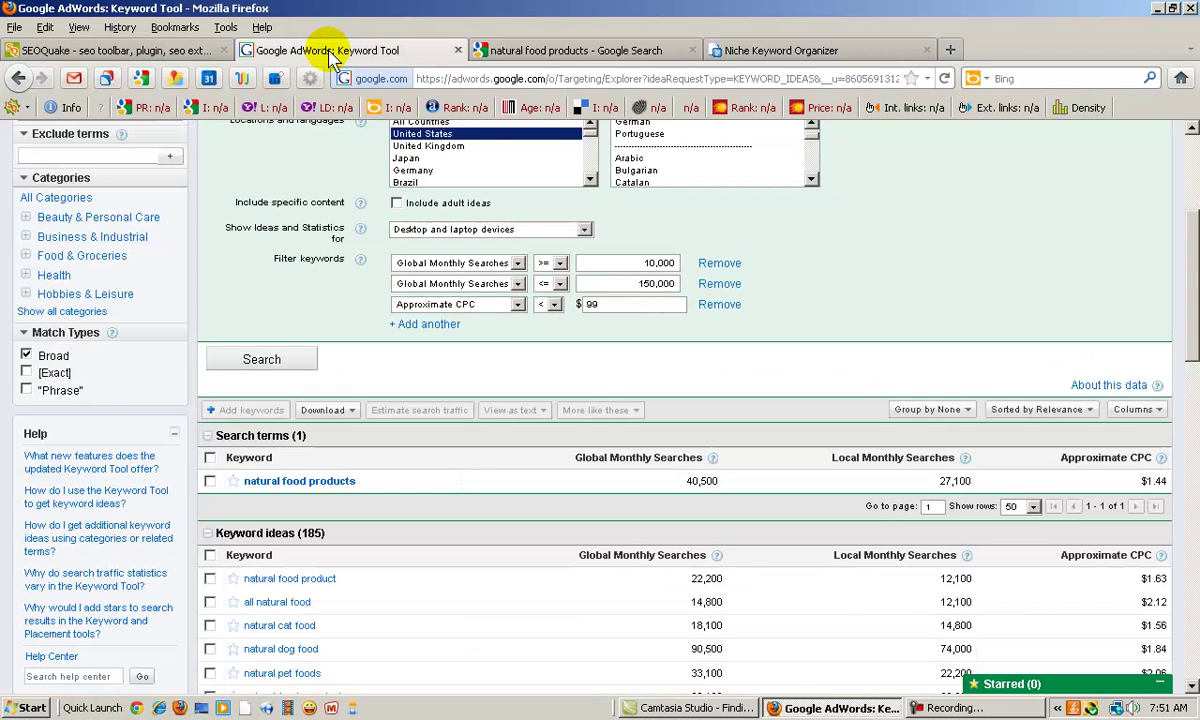
scroll(840, 406, "up", 5)
left_click_drag(326, 296, 247, 285)
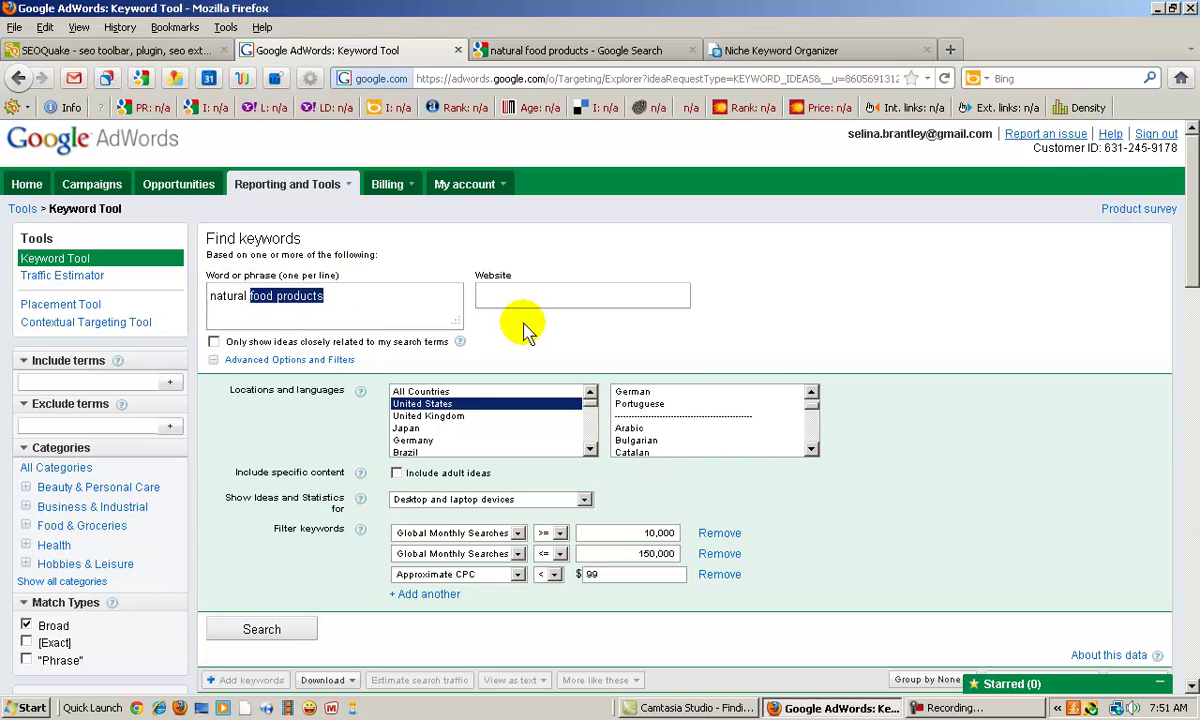
type("soap")
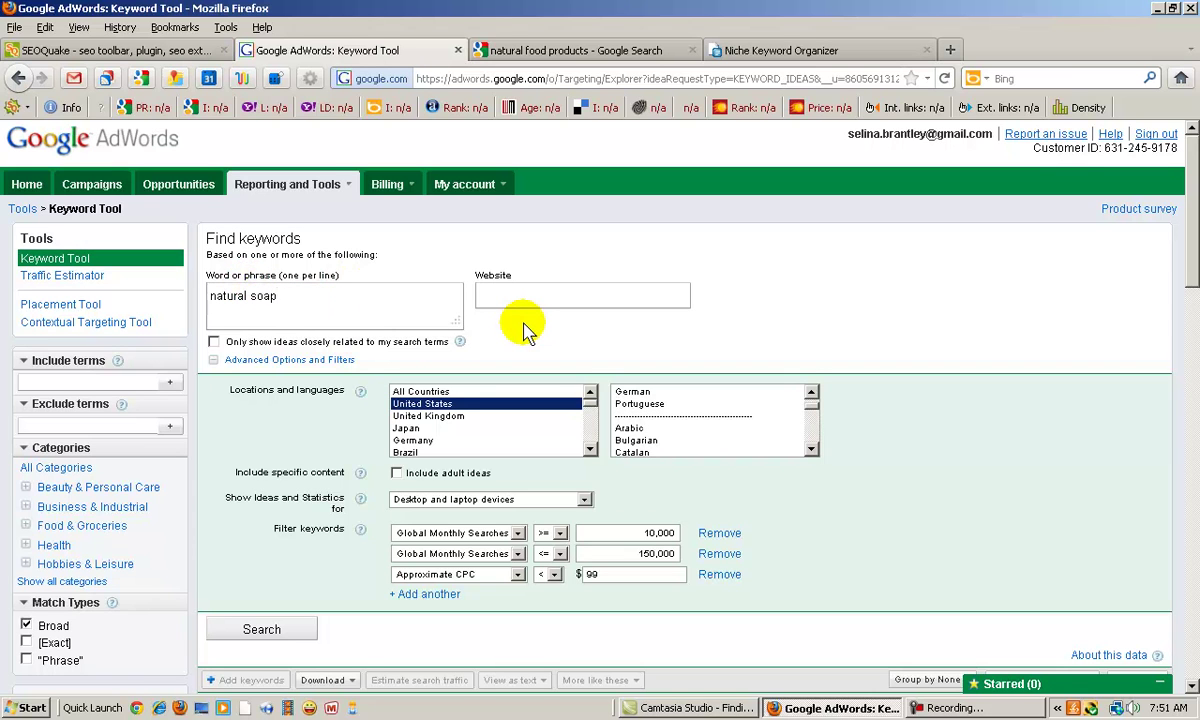
left_click(266, 634)
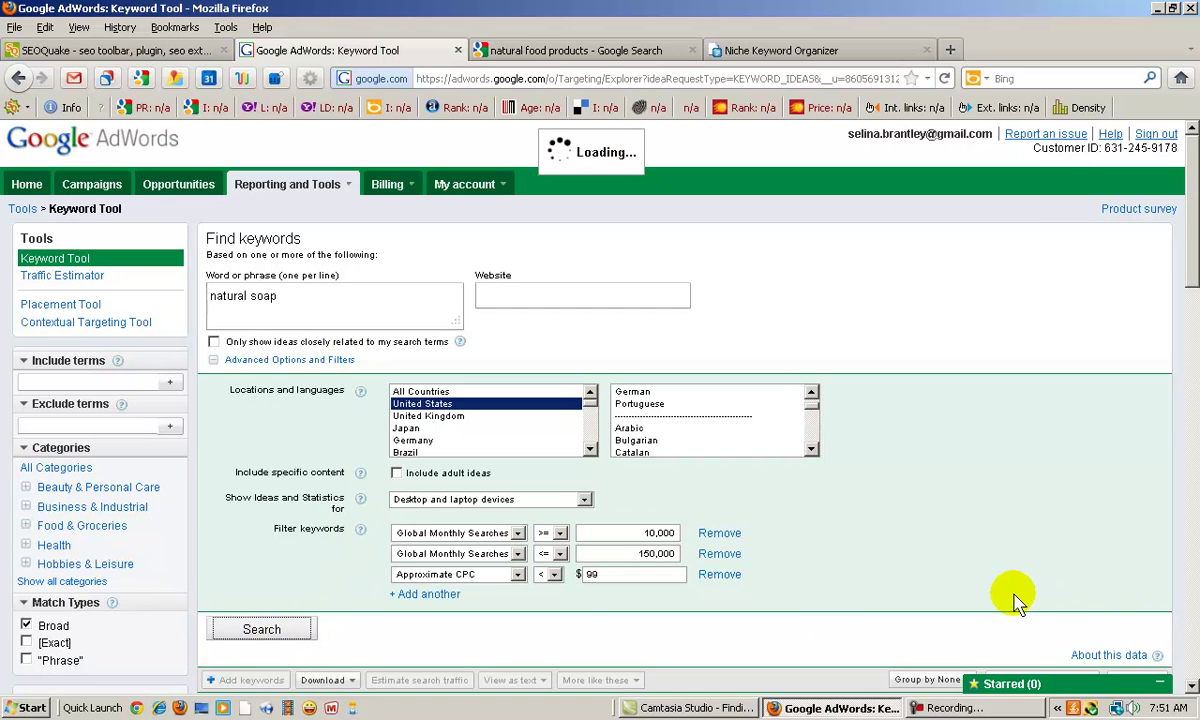
scroll(1015, 597, "down", 5)
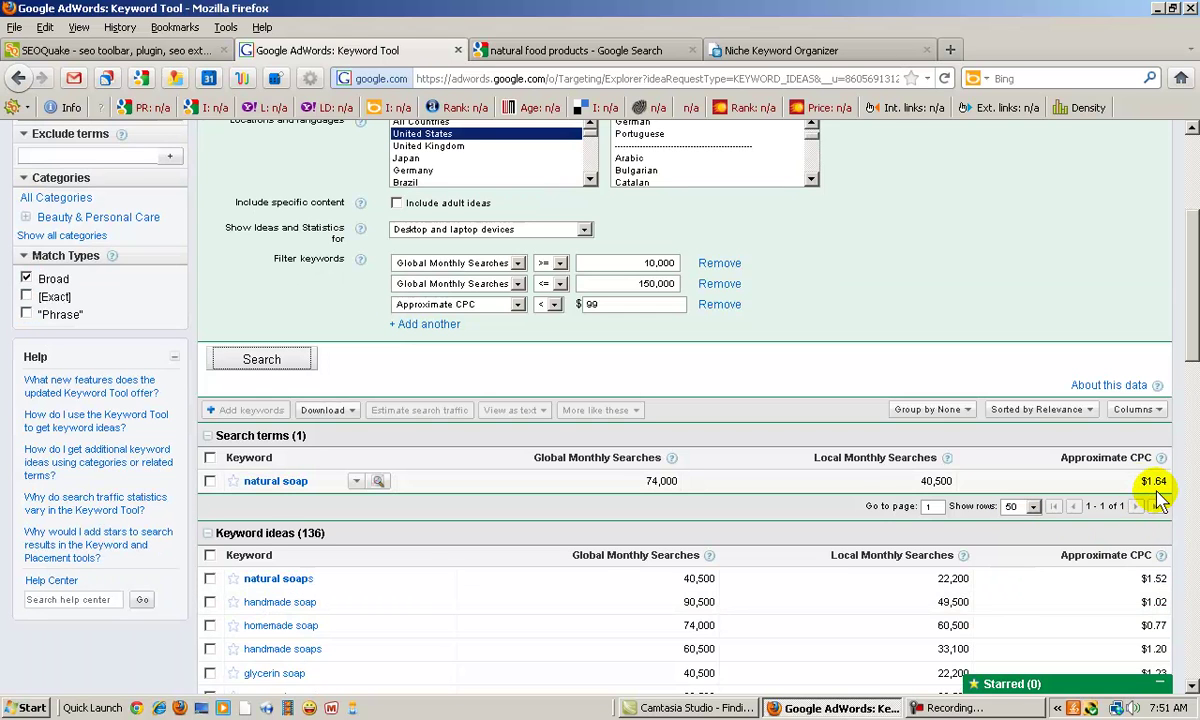
- In the Niche Keyword Organizer, edit cell C11 so Natural Soap's value reads $1.64 instead of $1.54
left_click(599, 52)
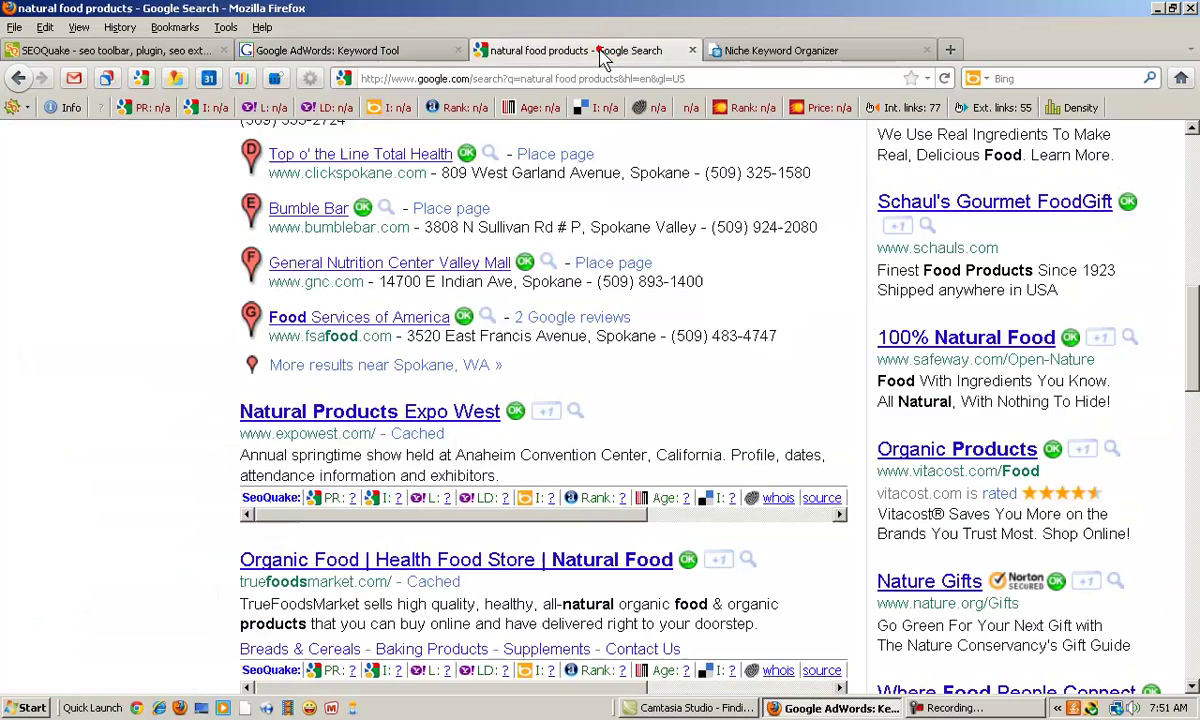
left_click(332, 50)
left_click(787, 55)
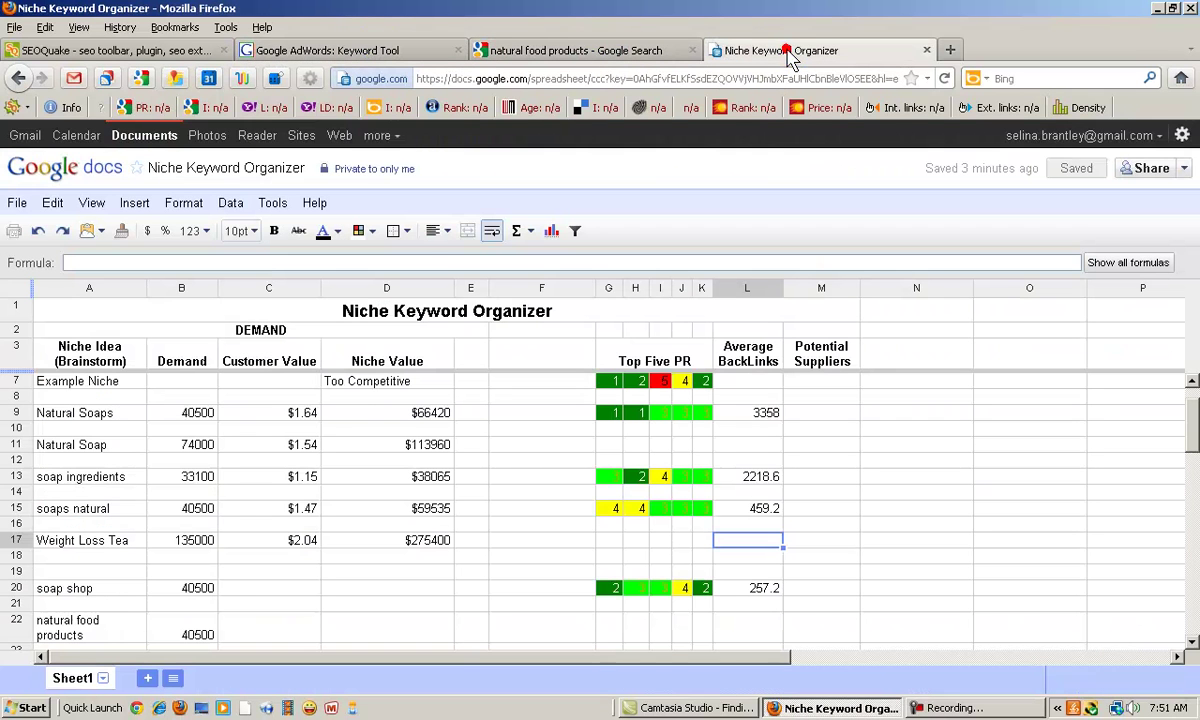
left_click(300, 448)
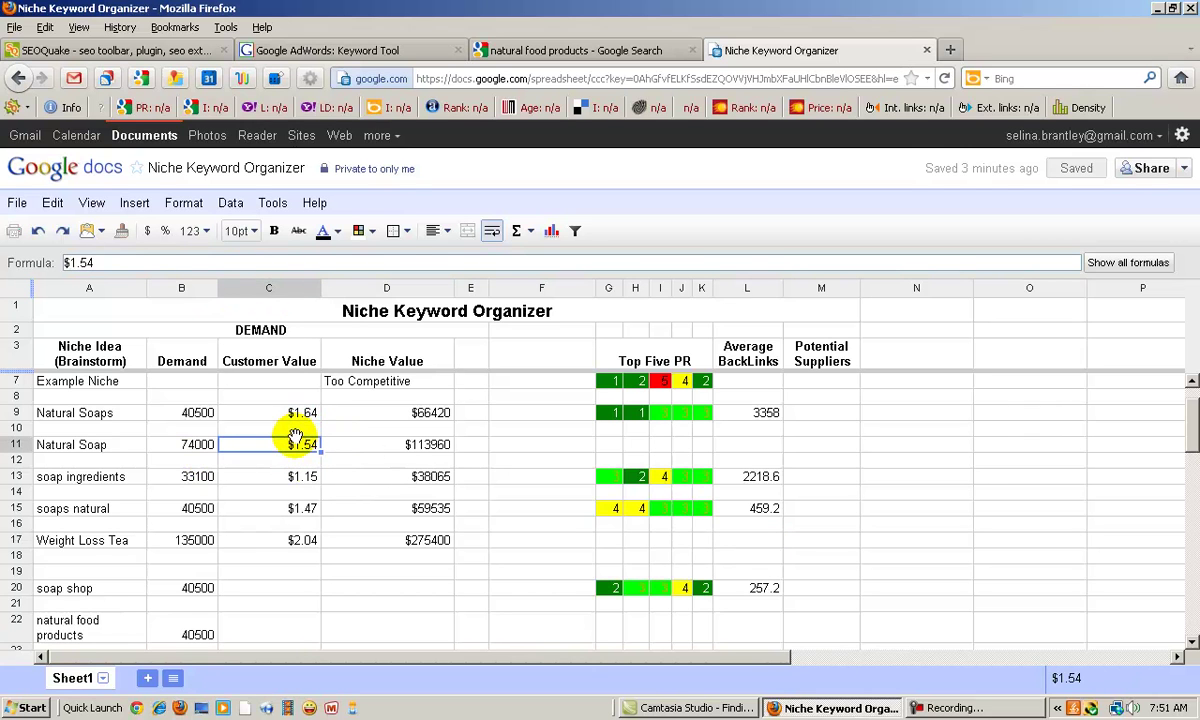
left_click(86, 262)
key("BackSpace")
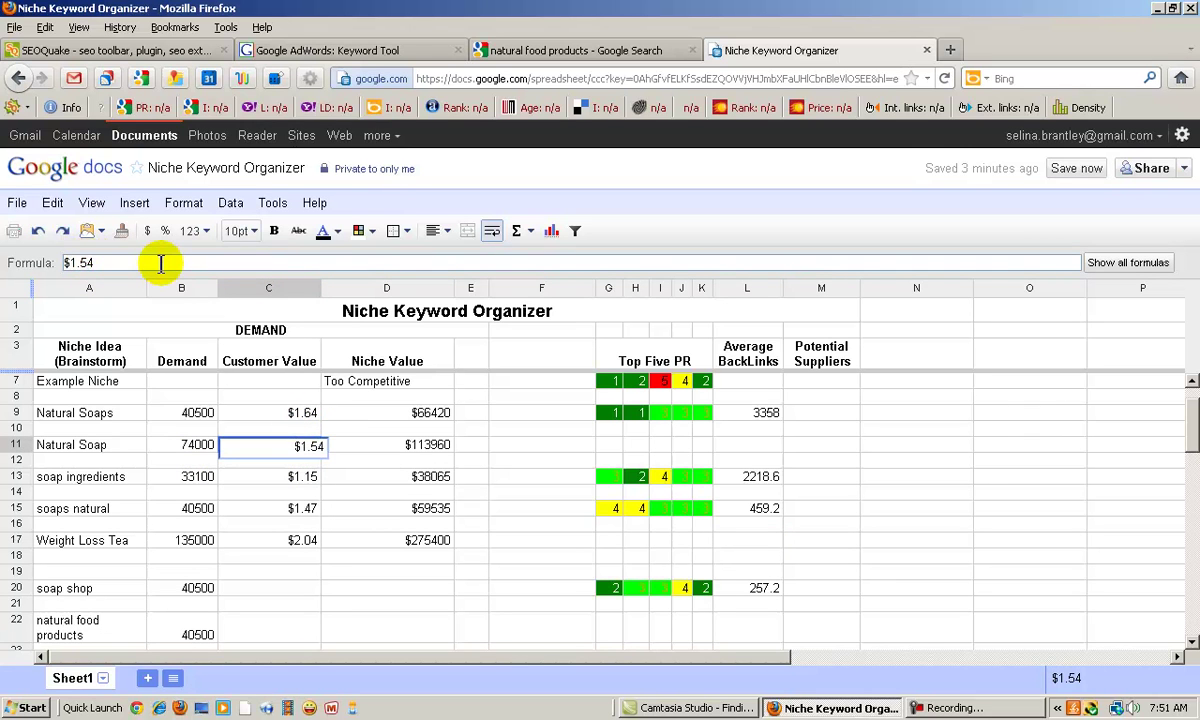
type("6")
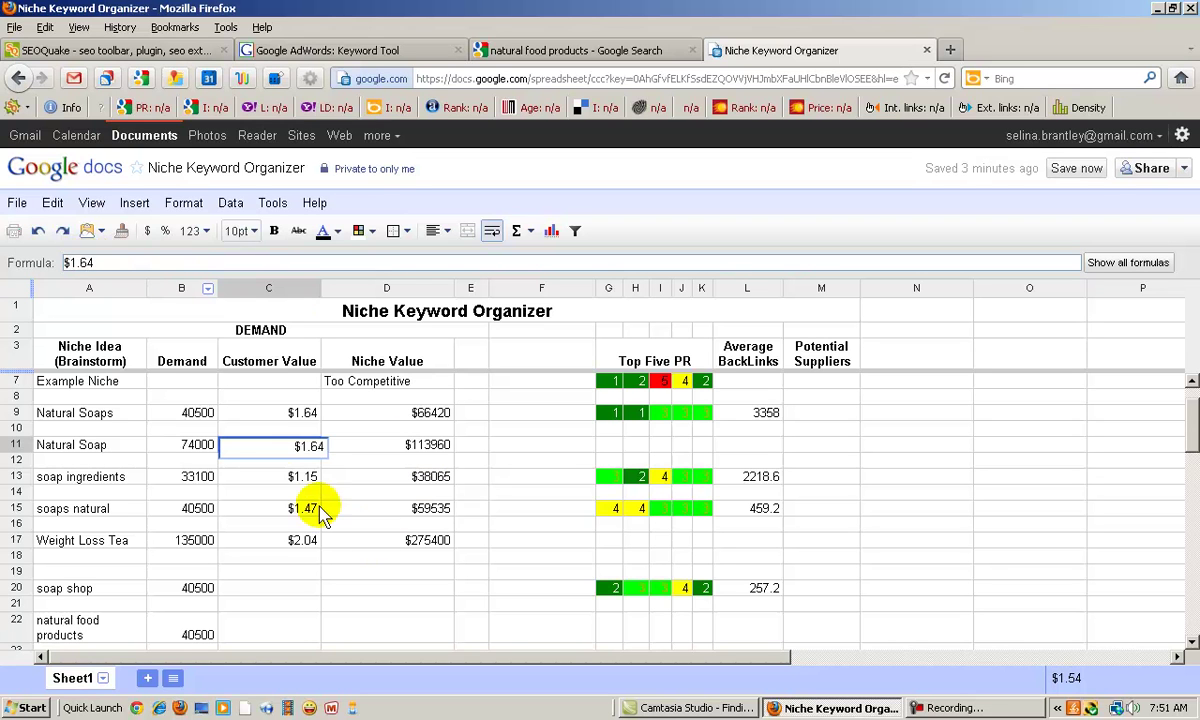
left_click(271, 460)
left_click(289, 446)
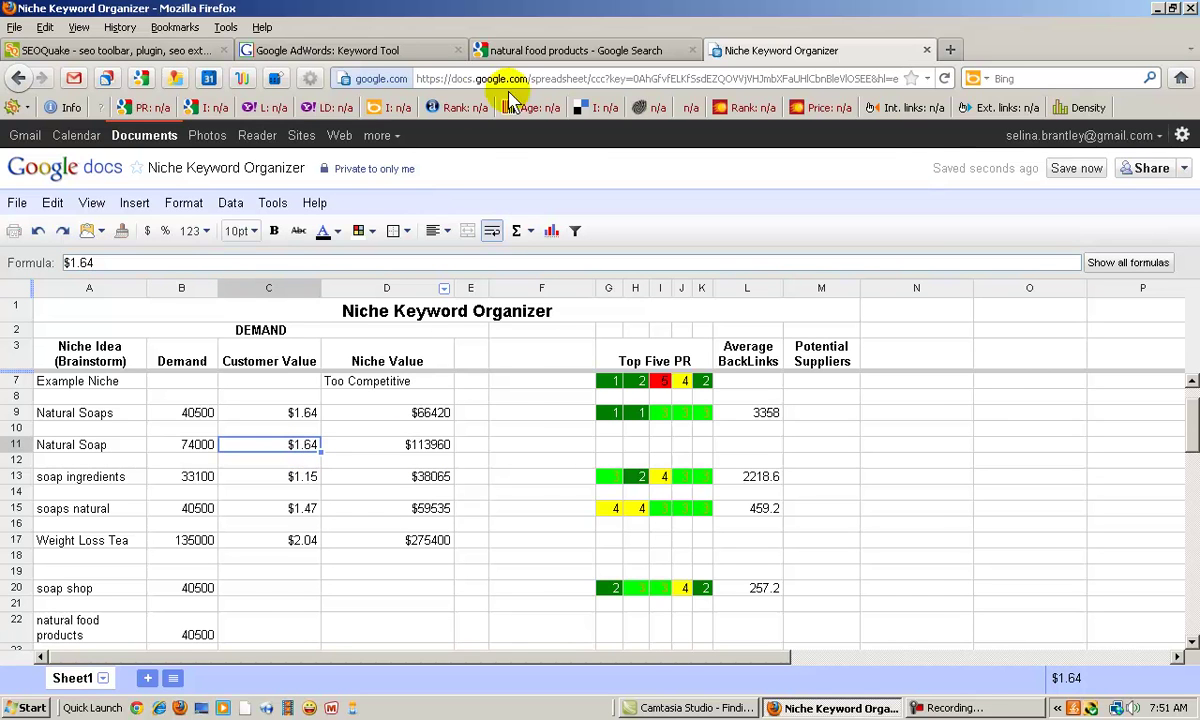
left_click(576, 50)
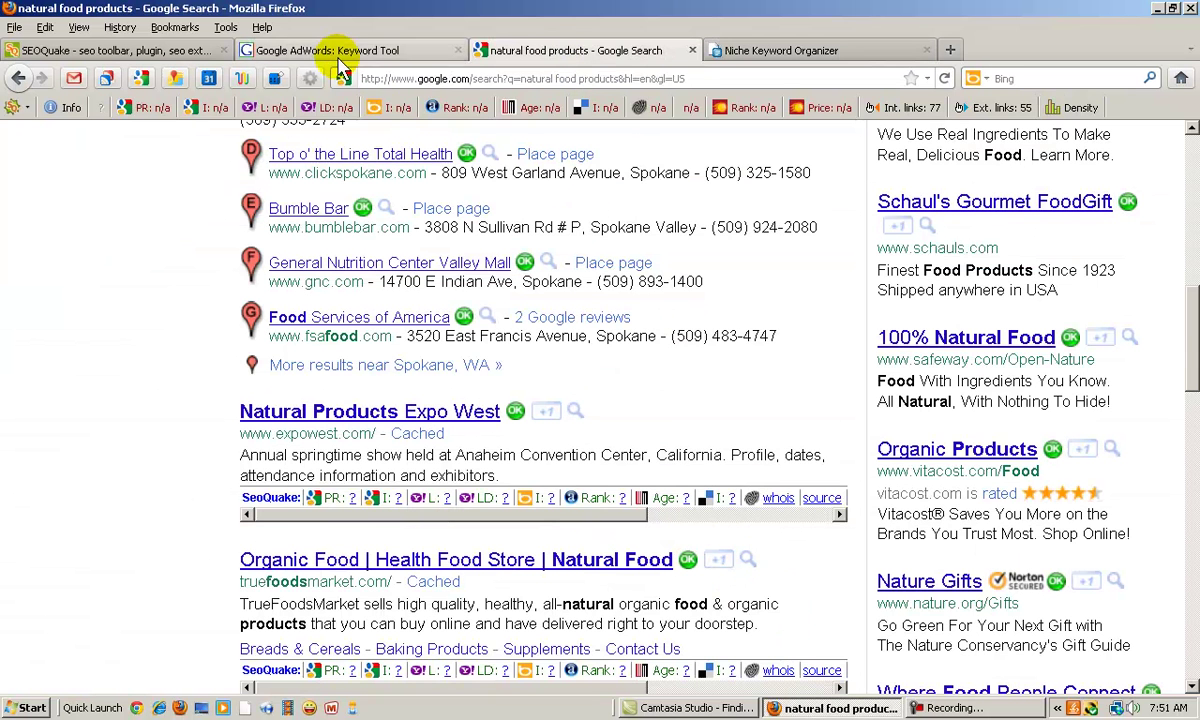
- Open a Google search for 'natural soap' from its Keyword Tool entry
left_click(310, 50)
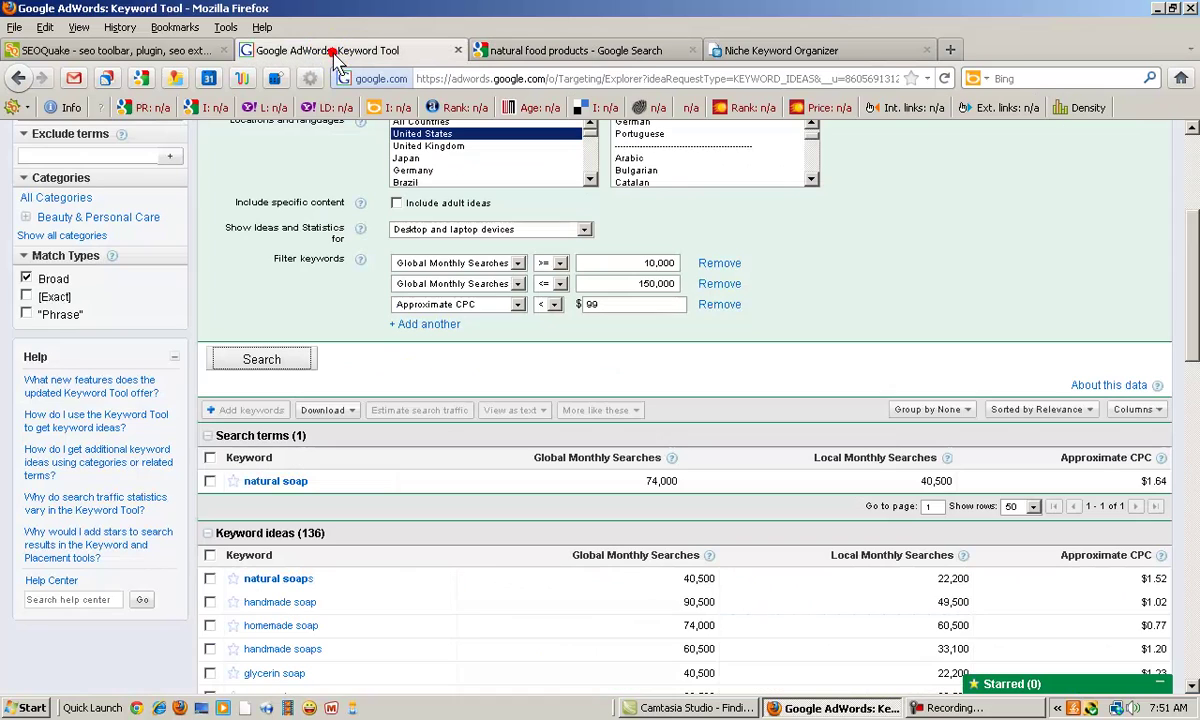
left_click(276, 481)
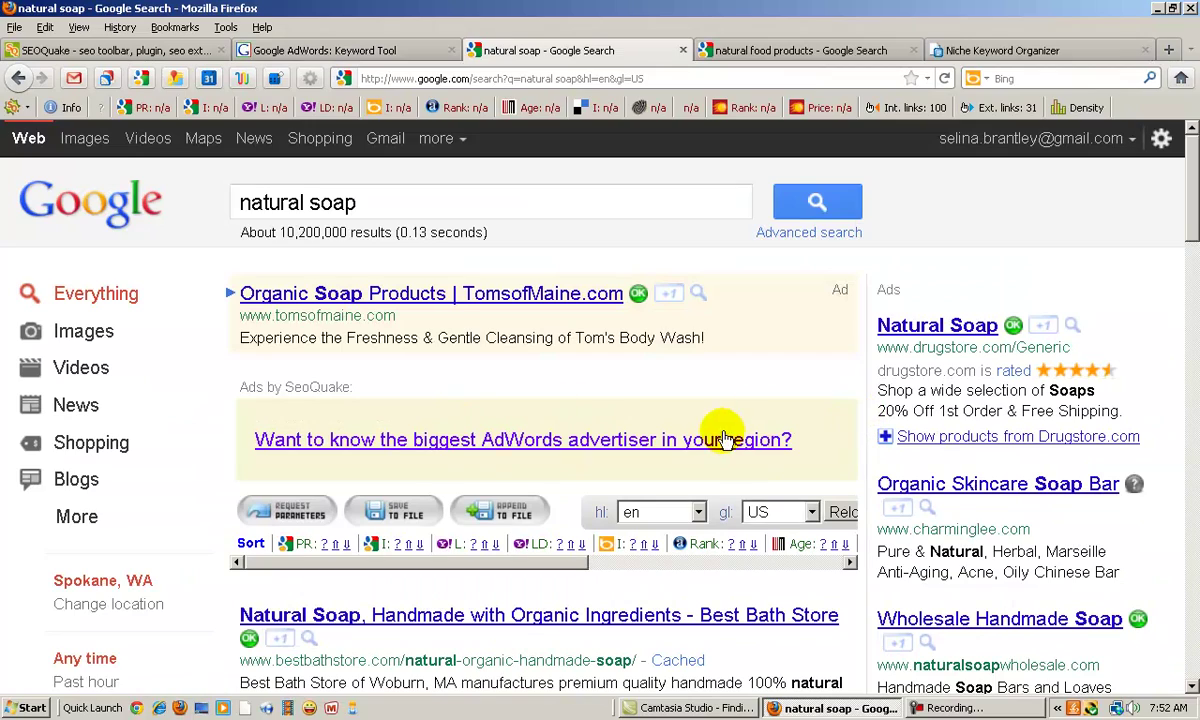
left_click_drag(1193, 190, 1193, 285)
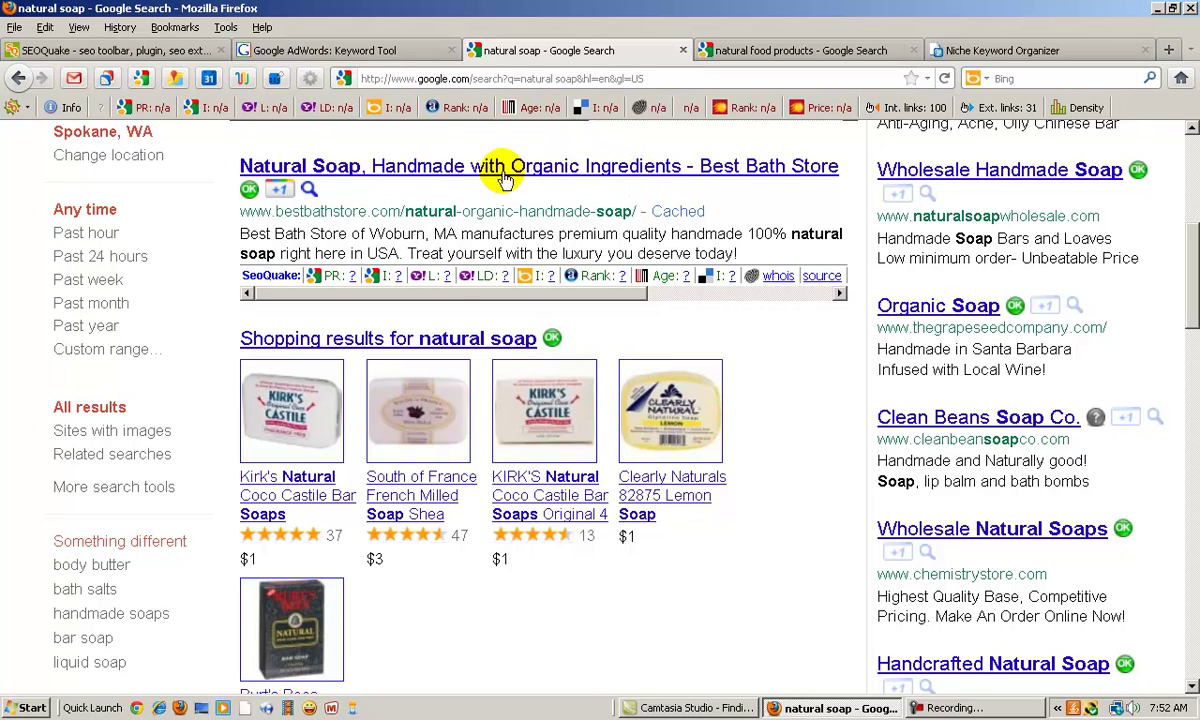
- Reveal SeoQuake PageRank for the top five natural soap results: 3, 3, 2, 4 and 2
left_click(350, 278)
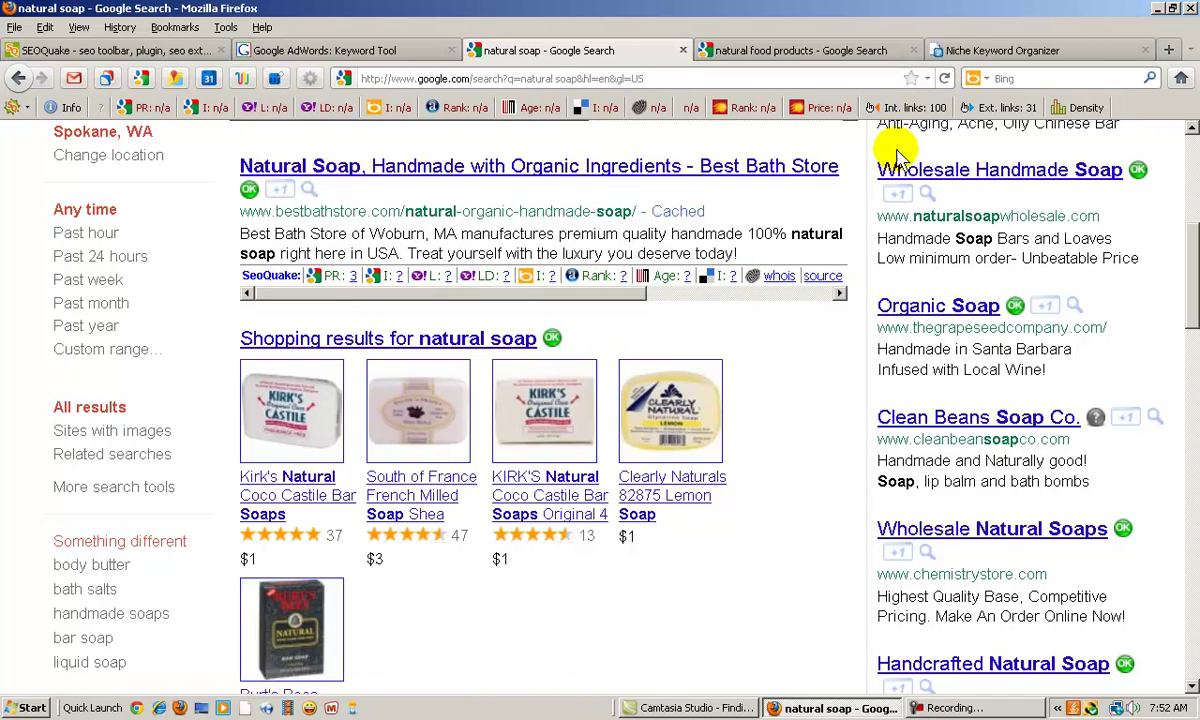
left_click_drag(1193, 250, 1179, 367)
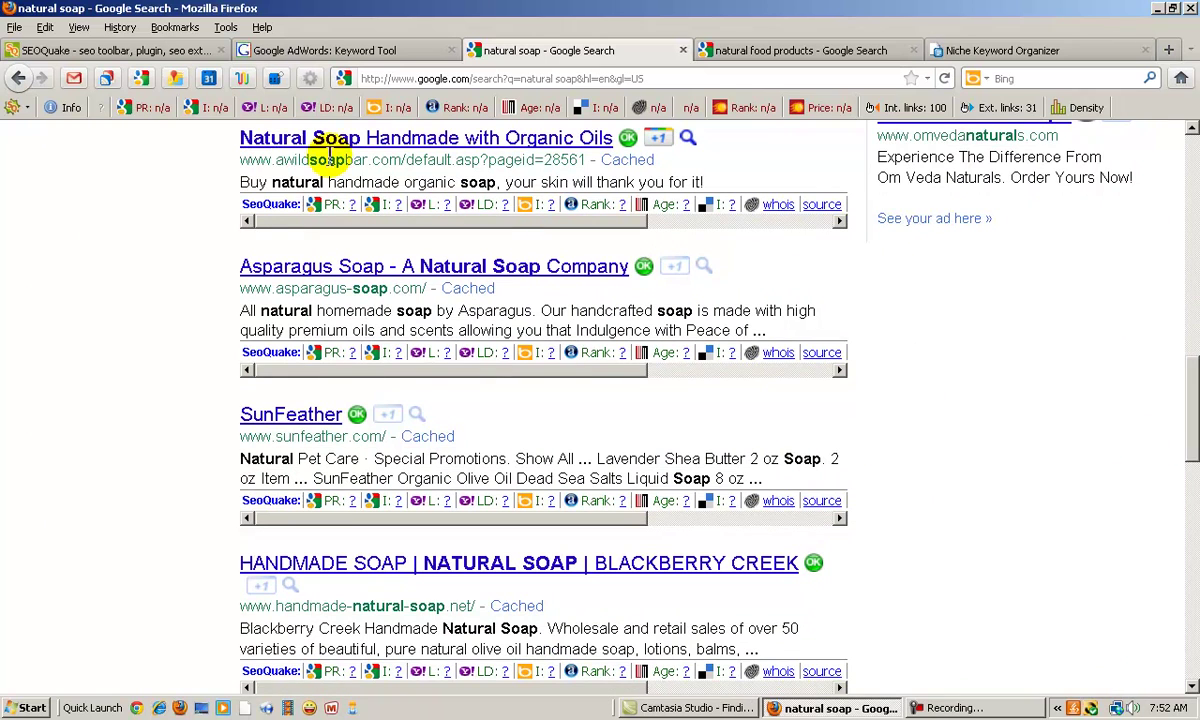
left_click(350, 205)
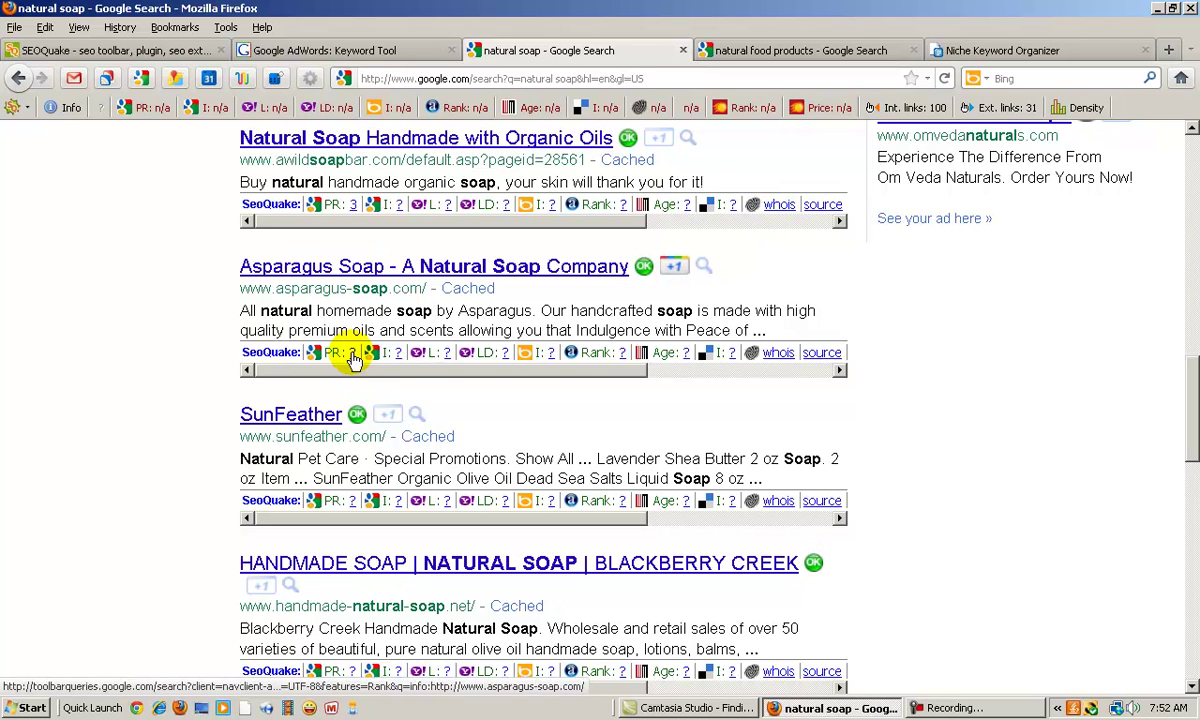
left_click(352, 355)
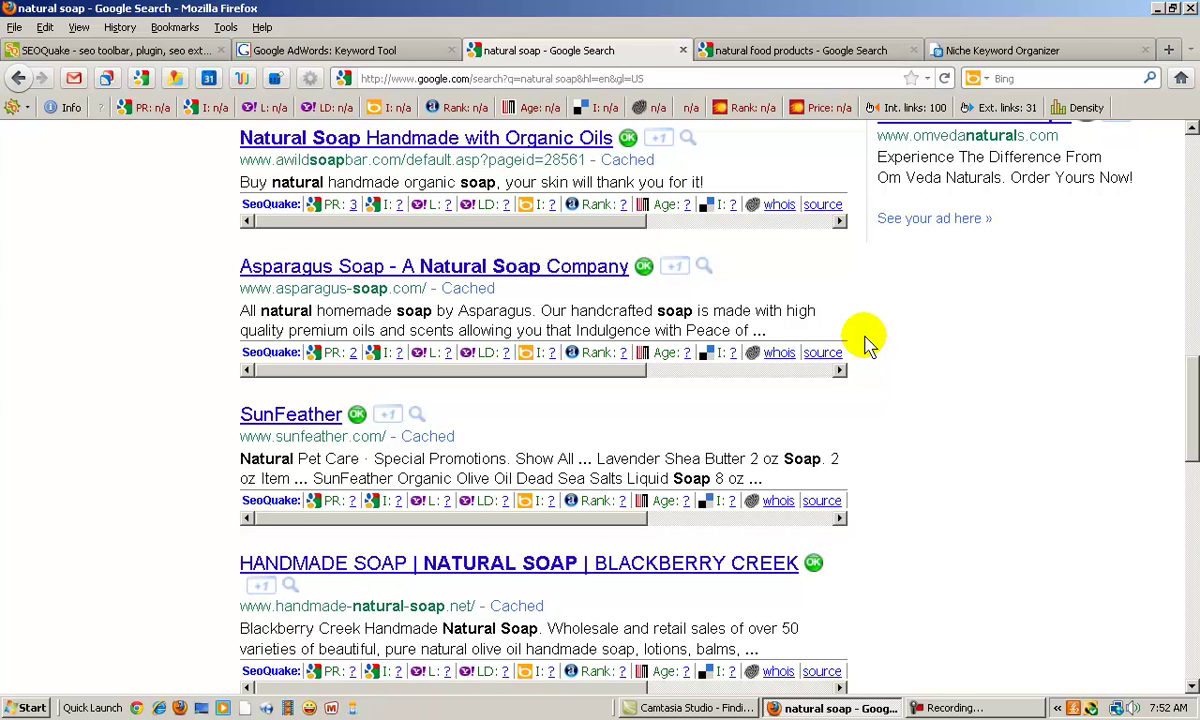
left_click(355, 502)
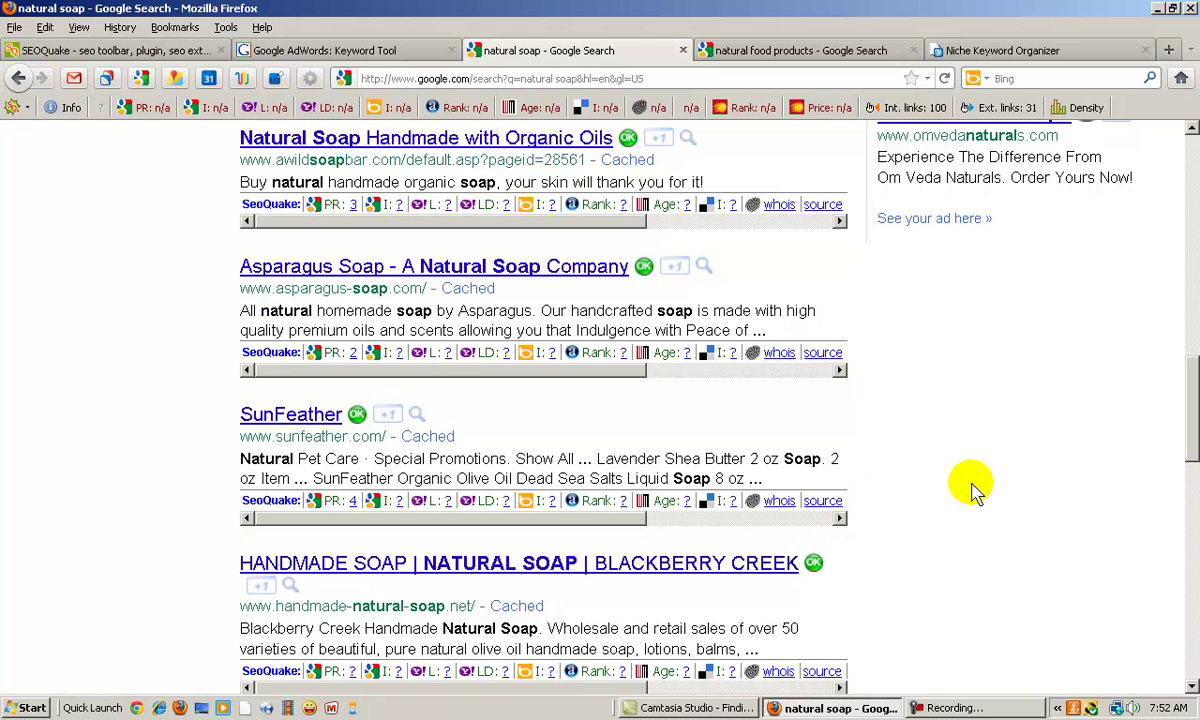
left_click_drag(1190, 407, 1195, 428)
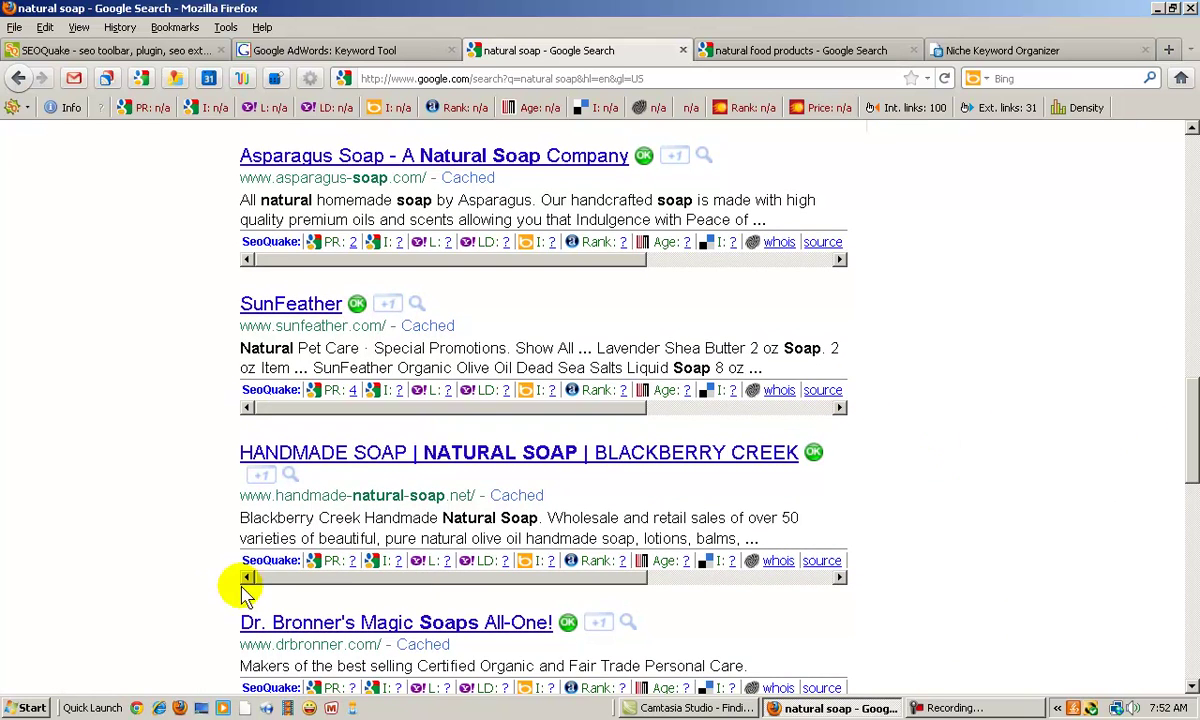
left_click(350, 563)
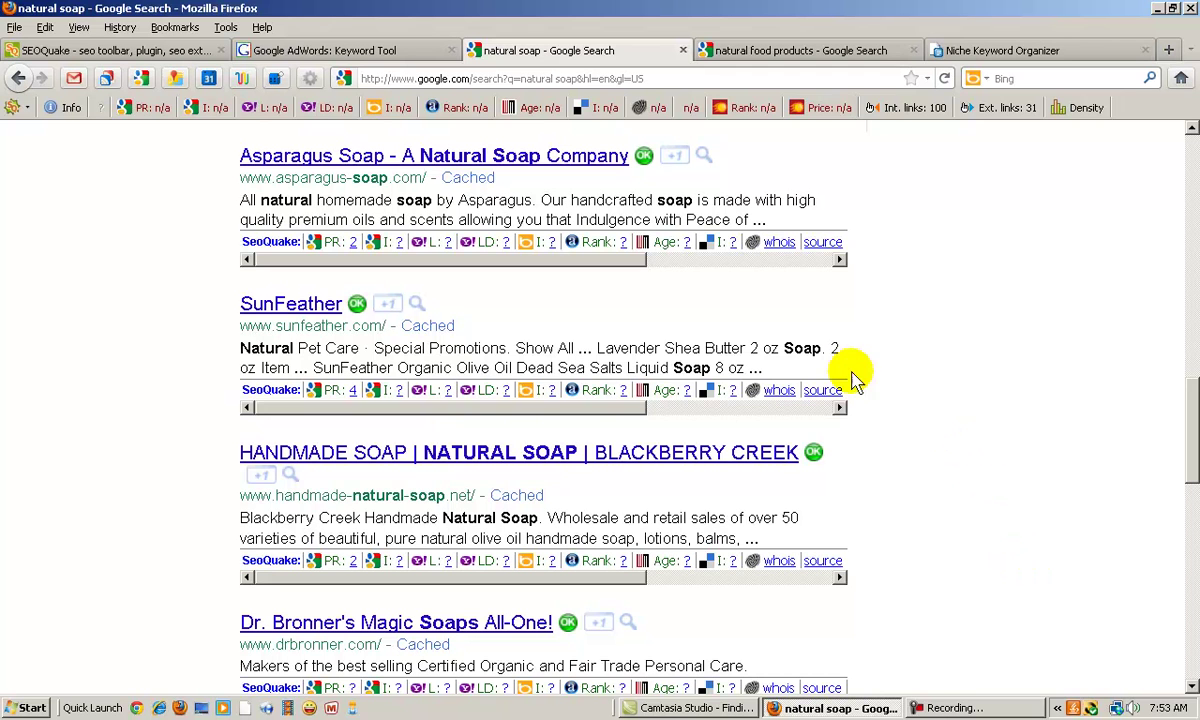
- Fill the Natural Soap Top Five PR cells from G11 with the PageRank scores, starting 3, 3
left_click(1063, 50)
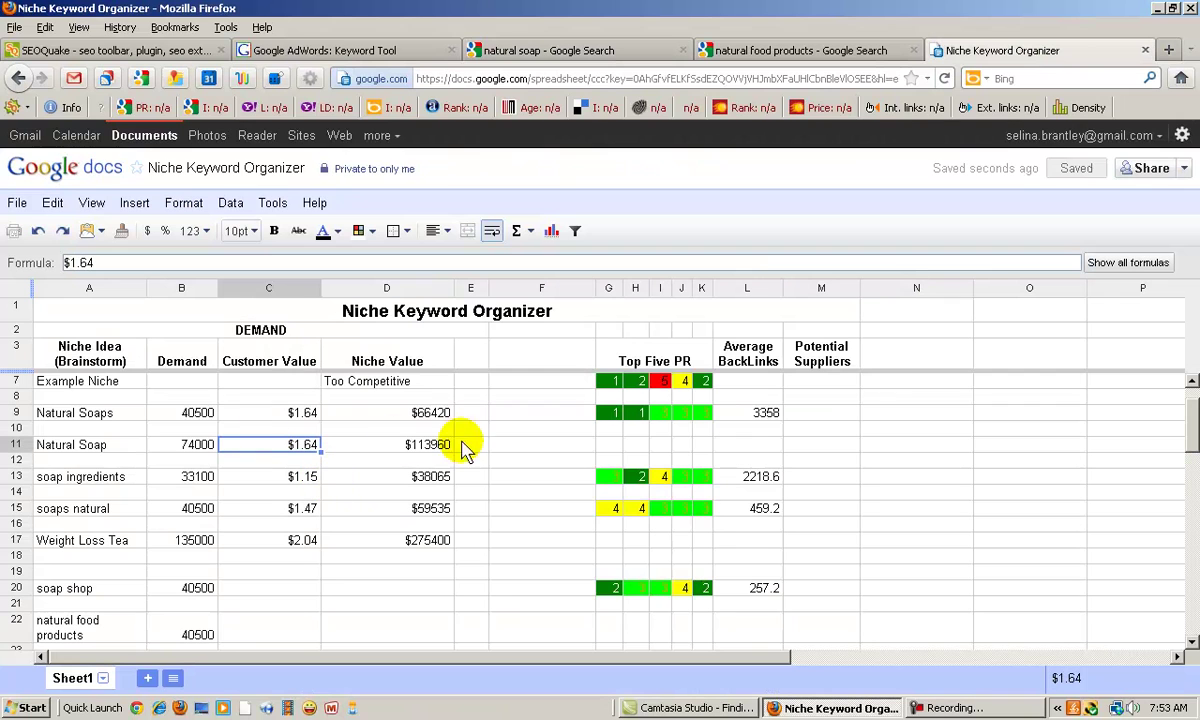
left_click(612, 445)
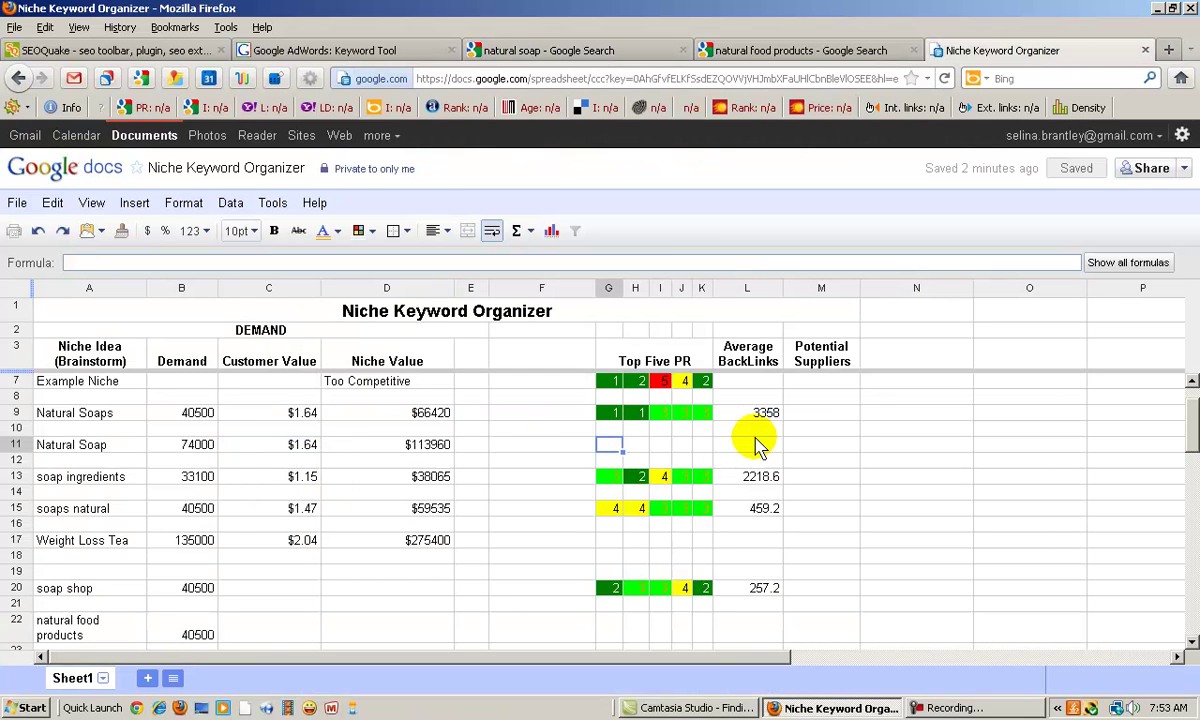
type("3")
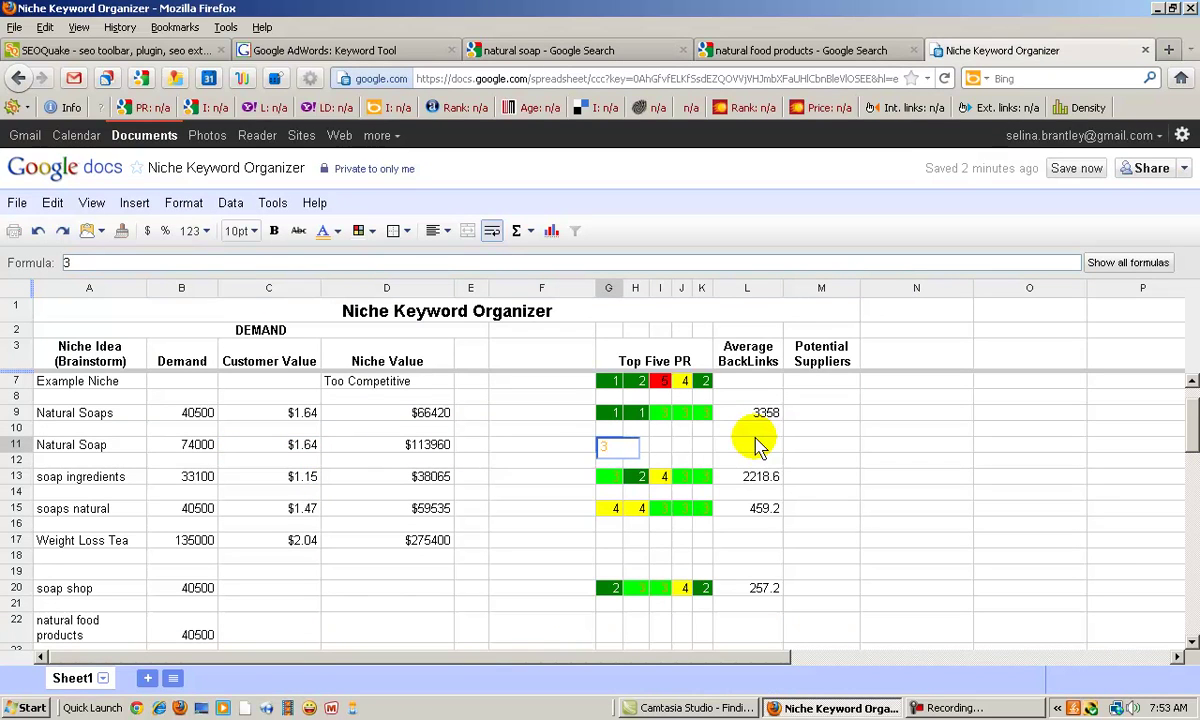
key("Tab")
type("3")
key("Tab")
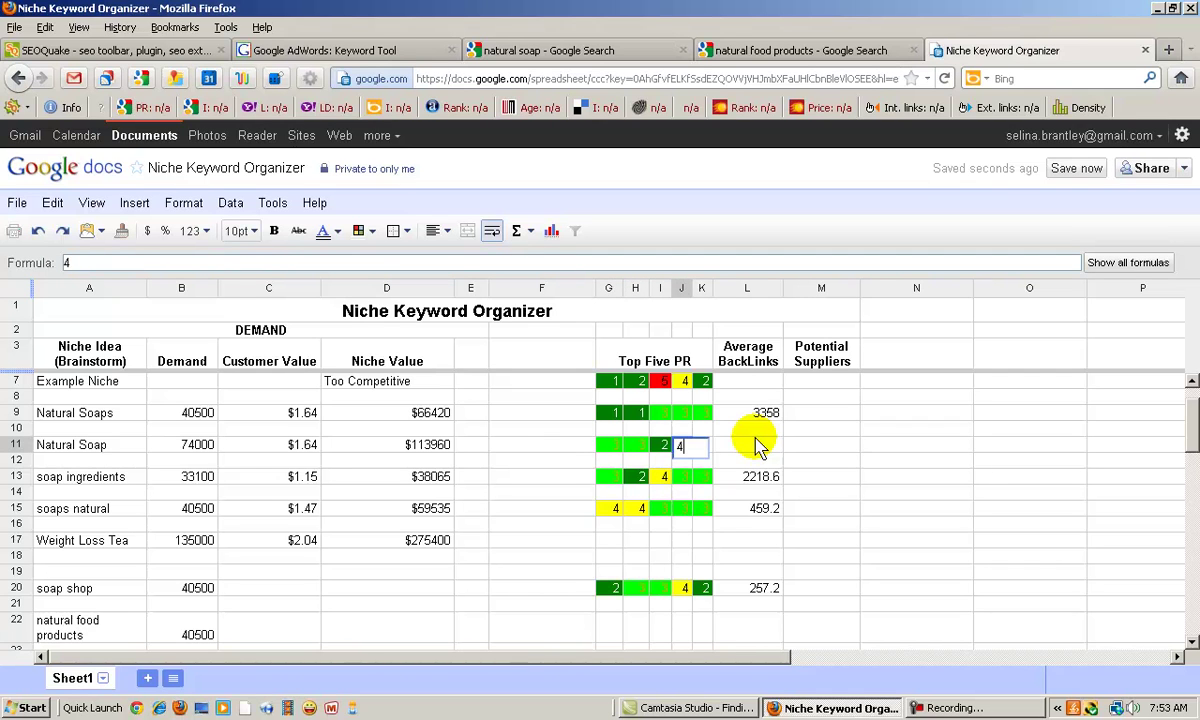
key("Tab")
key("Tab")
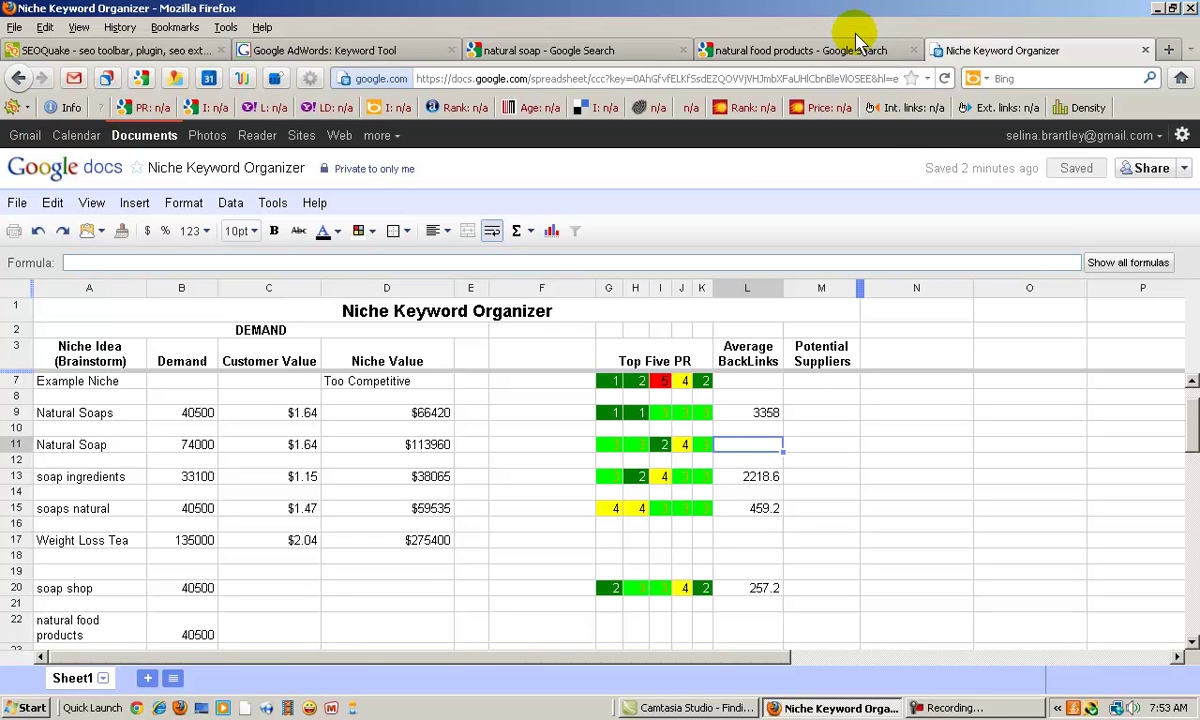
- Load SeoQuake backlink counts for the top two natural soap results: 558 and 13
left_click(572, 50)
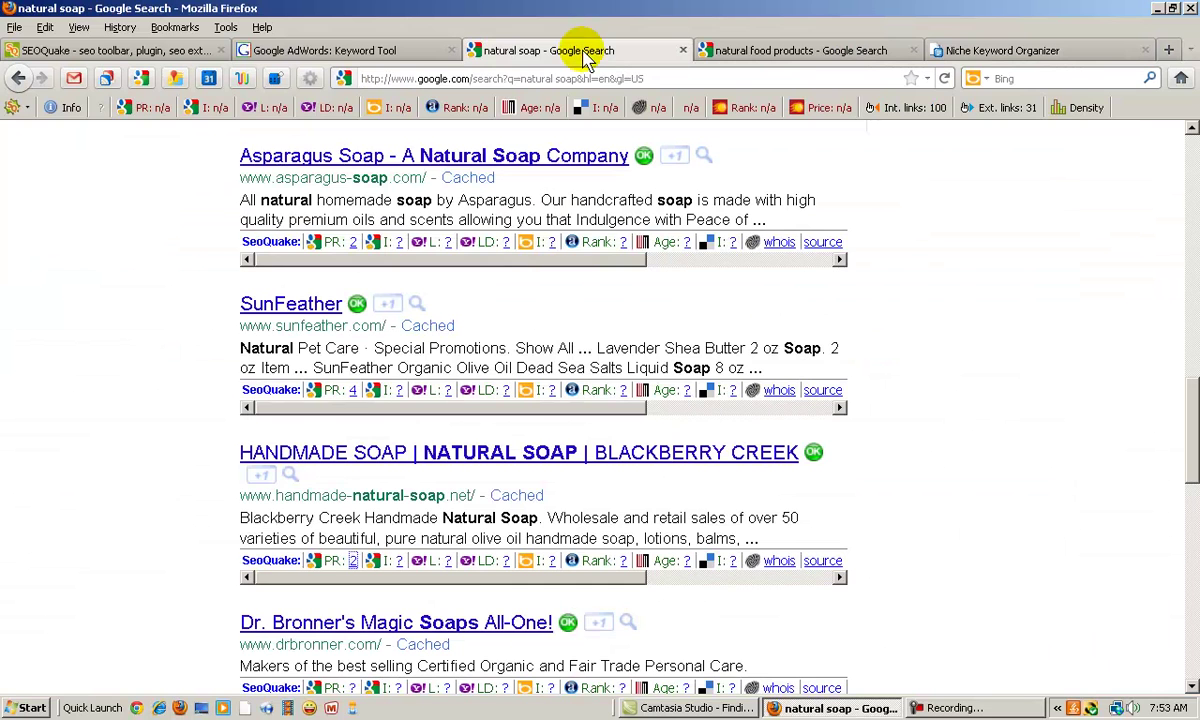
left_click_drag(1193, 433, 1190, 284)
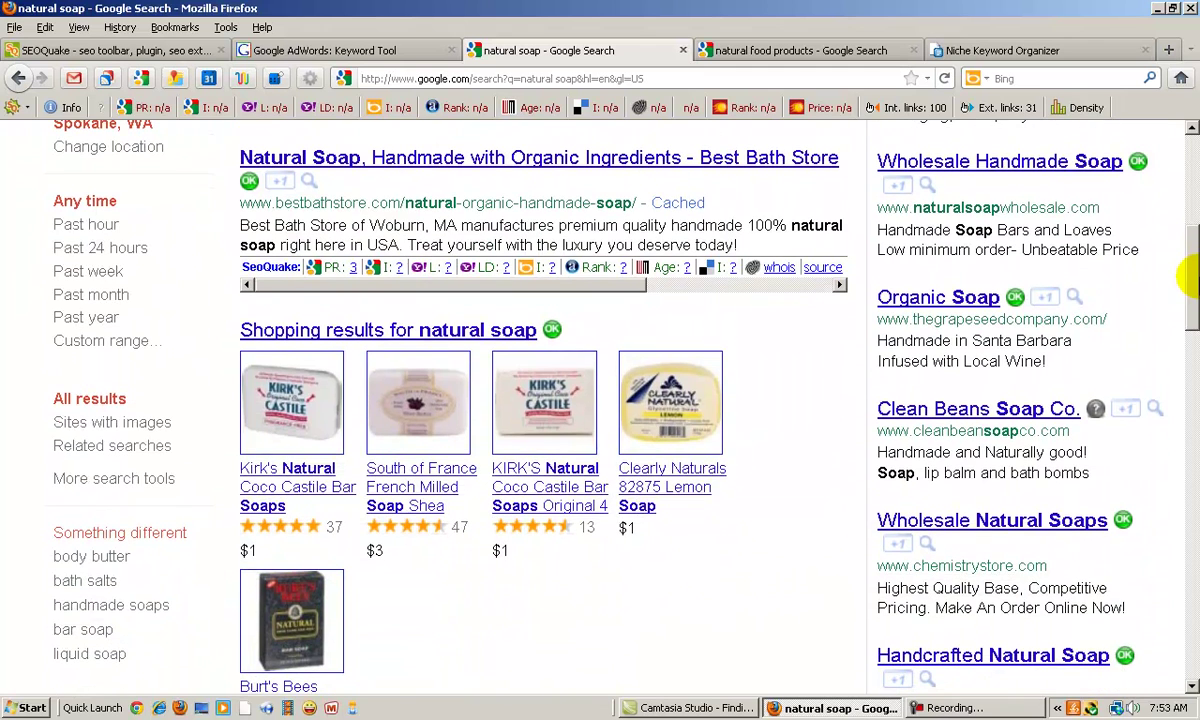
left_click(447, 269)
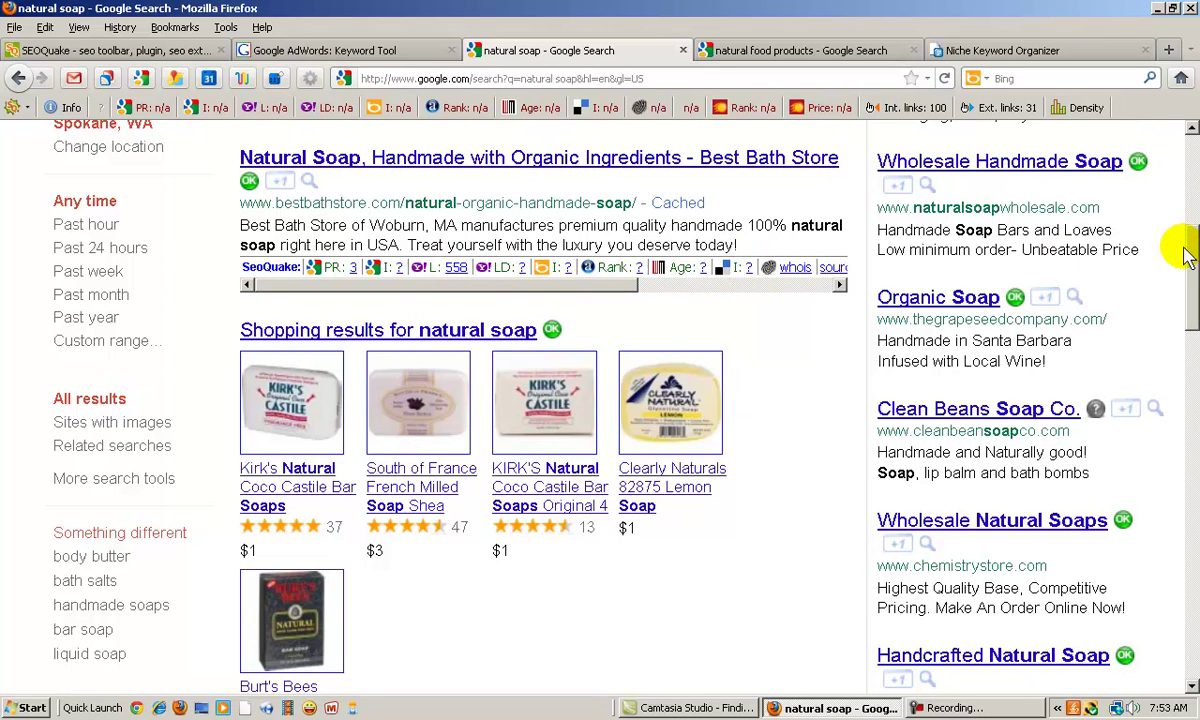
left_click_drag(1193, 255, 1176, 360)
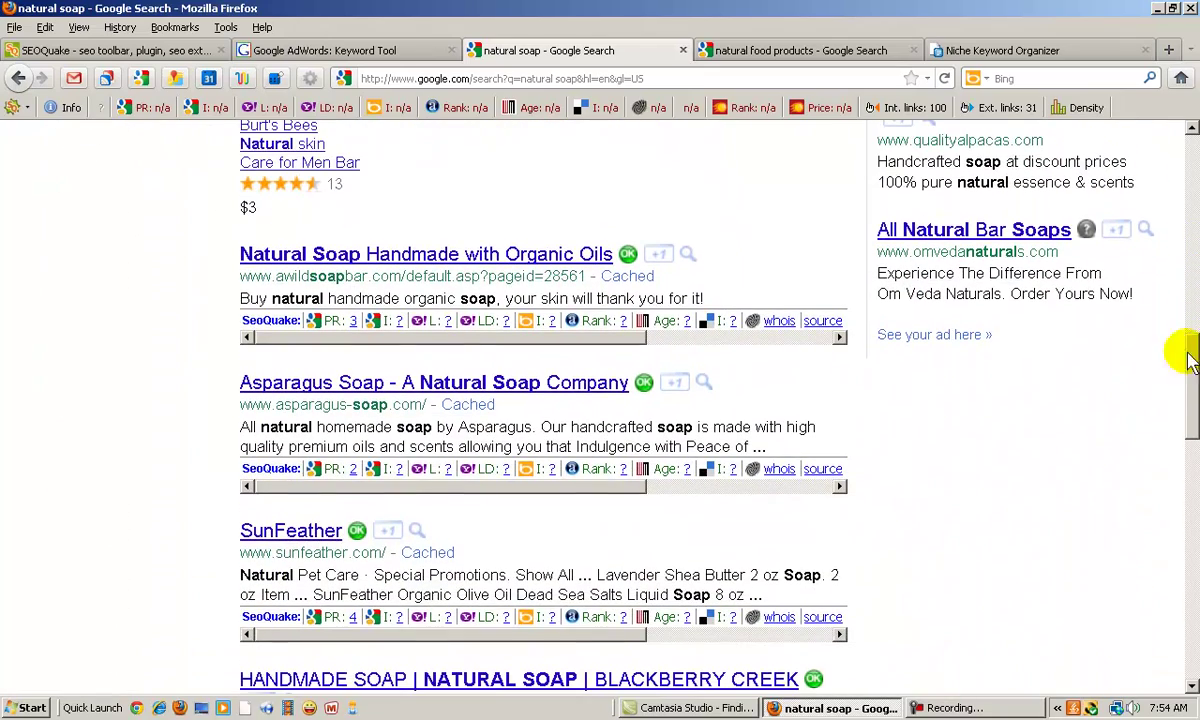
left_click(447, 322)
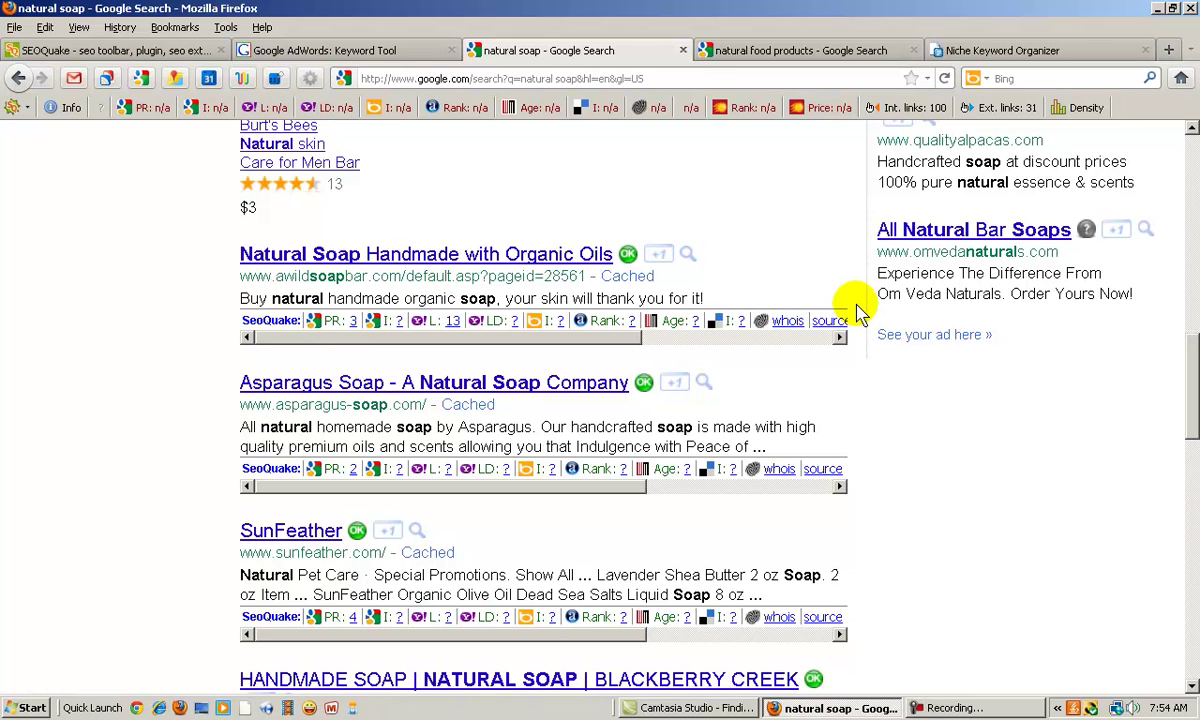
- Launch Windows Calculator from the Start menu search and move it aside
left_click(15, 706)
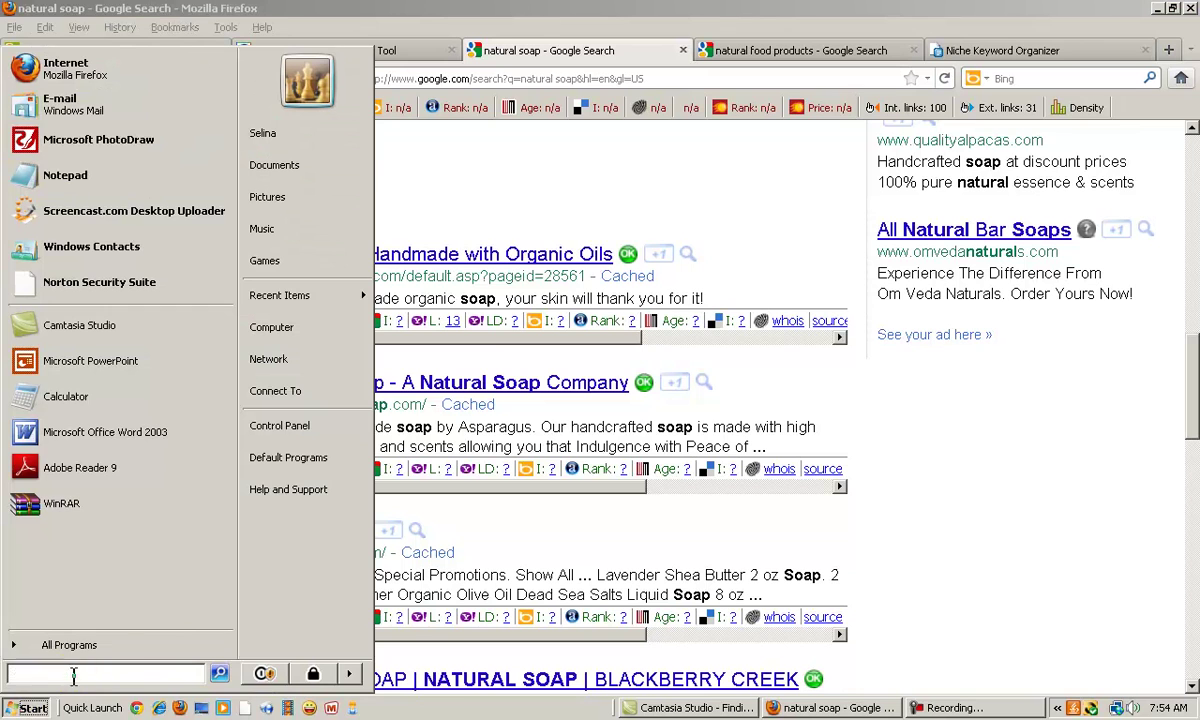
type("calcu")
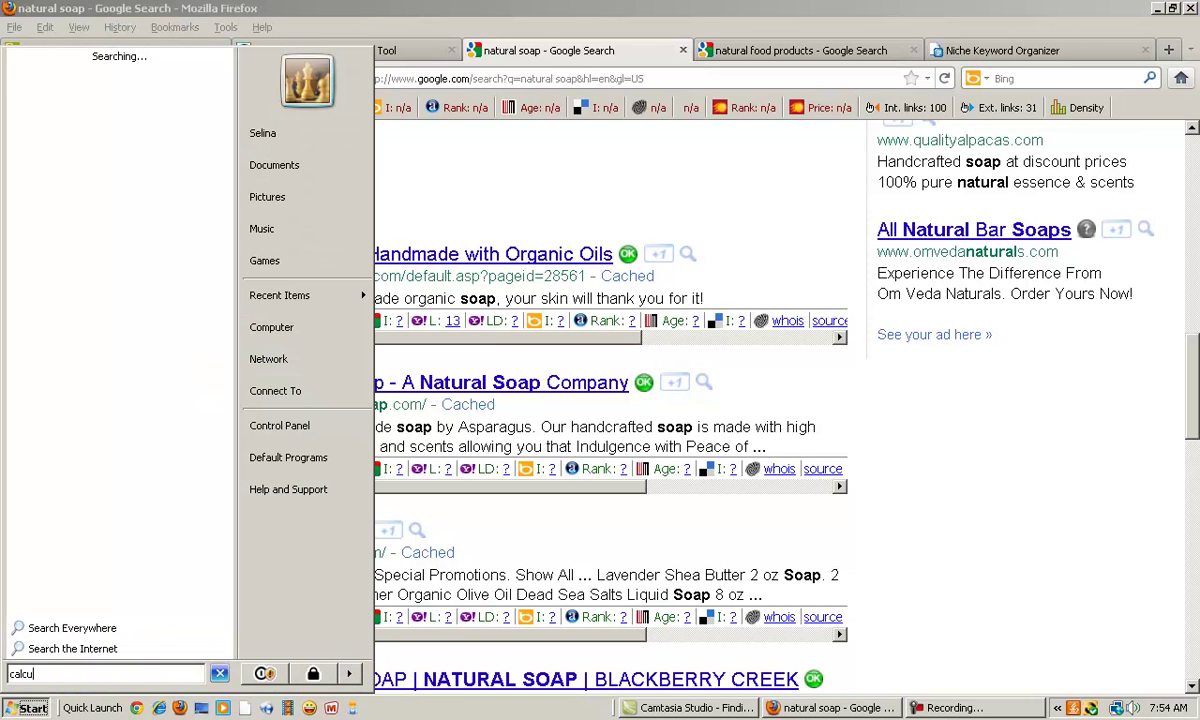
type("or")
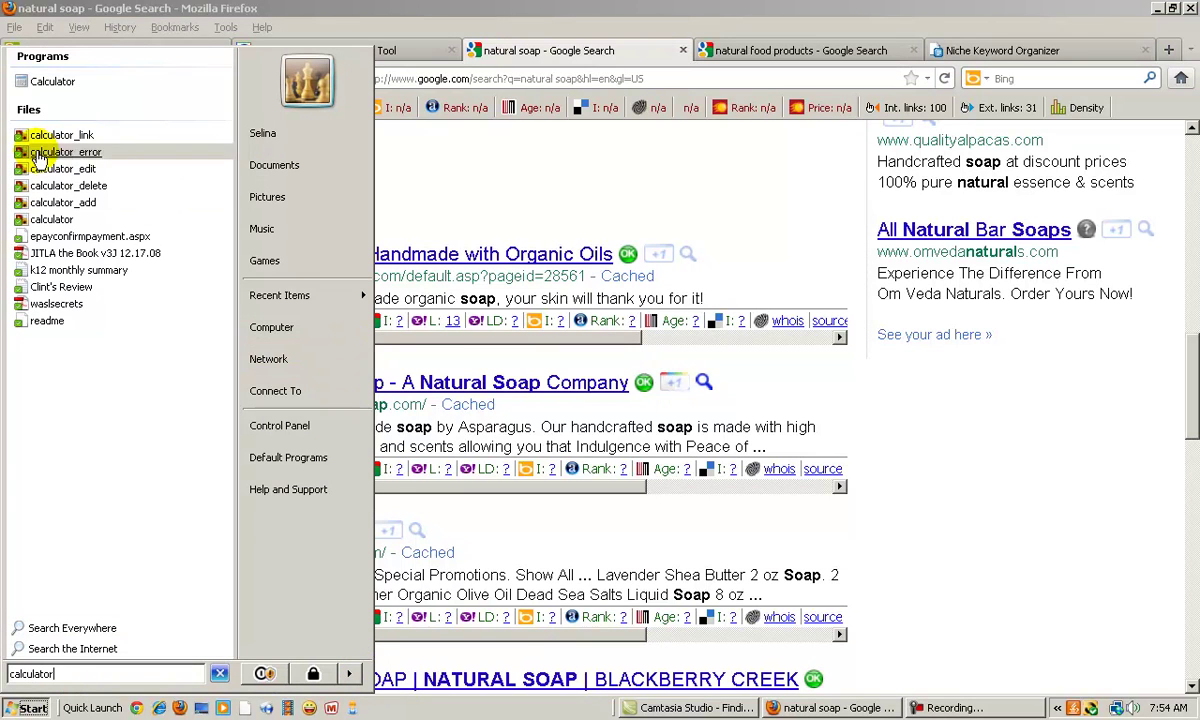
key("Return")
left_click_drag(300, 180, 152, 141)
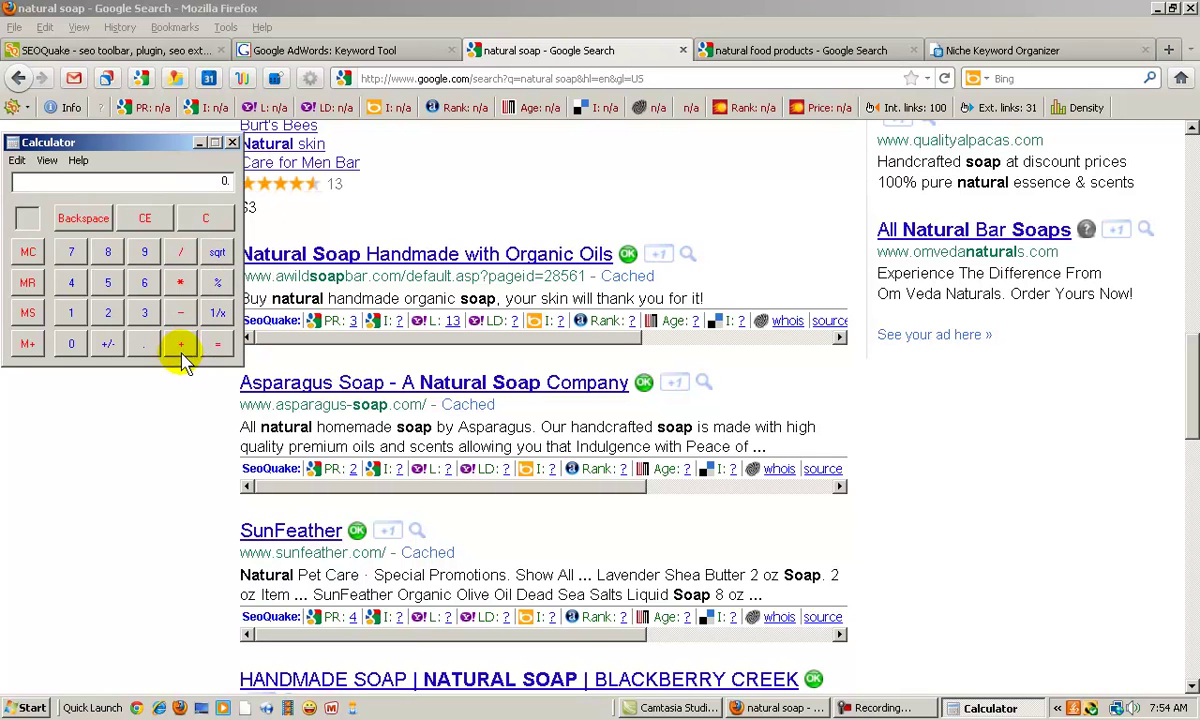
- Add the first two backlink counts, 558 + 13, in the calculator
double_click(110, 284)
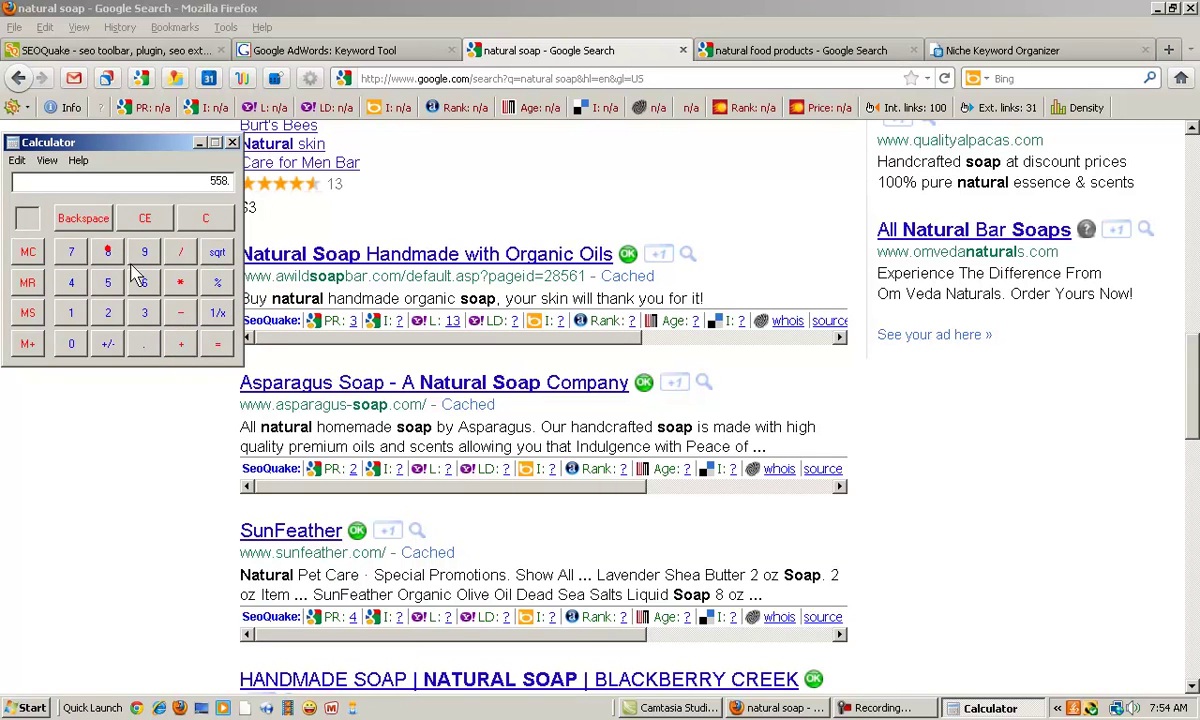
left_click(178, 313)
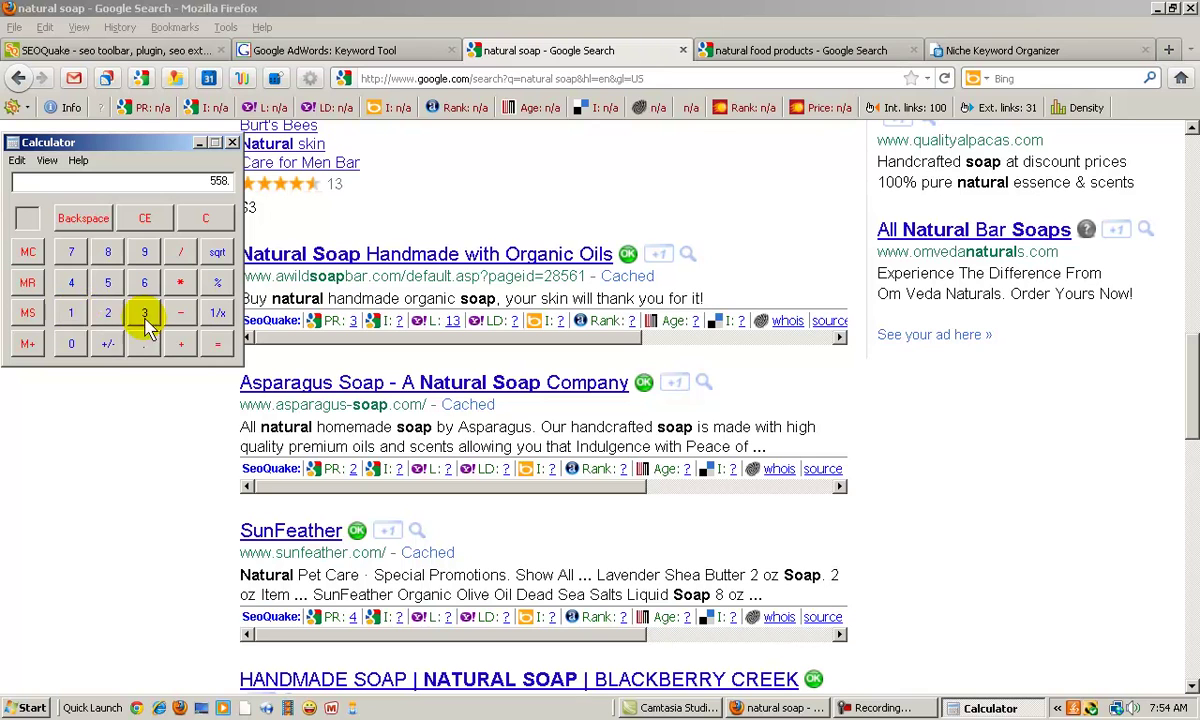
left_click(71, 313)
left_click(144, 313)
left_click(180, 343)
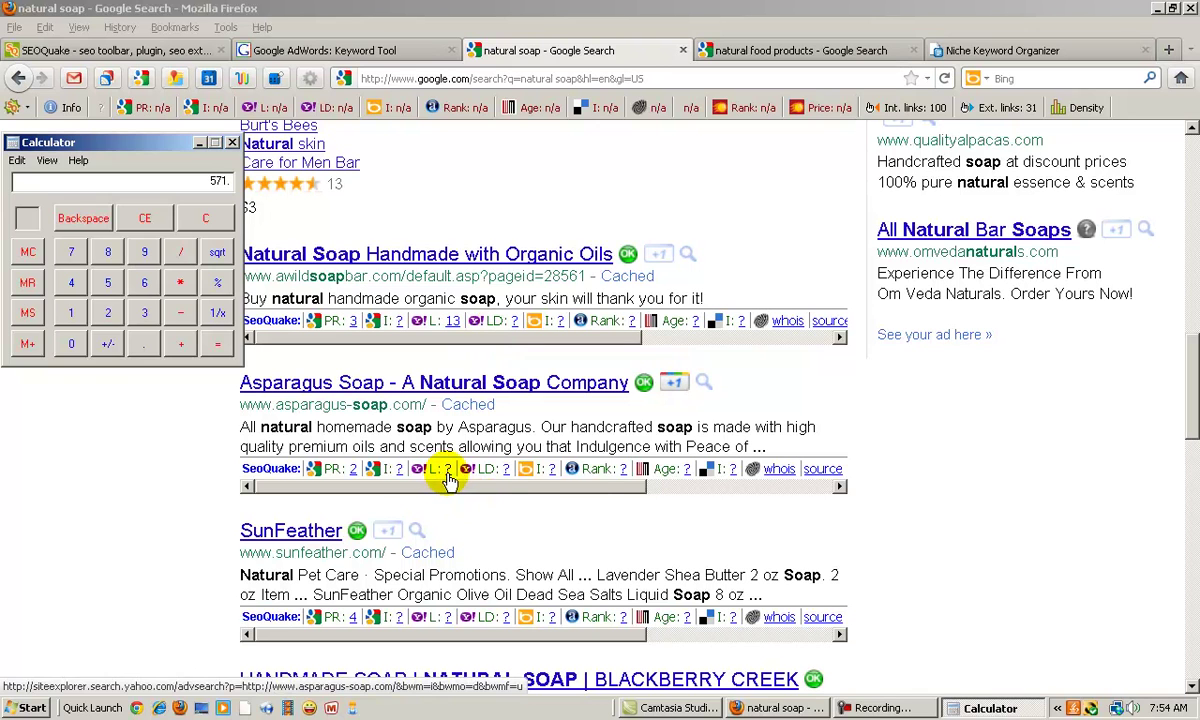
- Load Asparagus Soap and SunFeather backlinks and add 409 and 282, totalling 1262
left_click(447, 471)
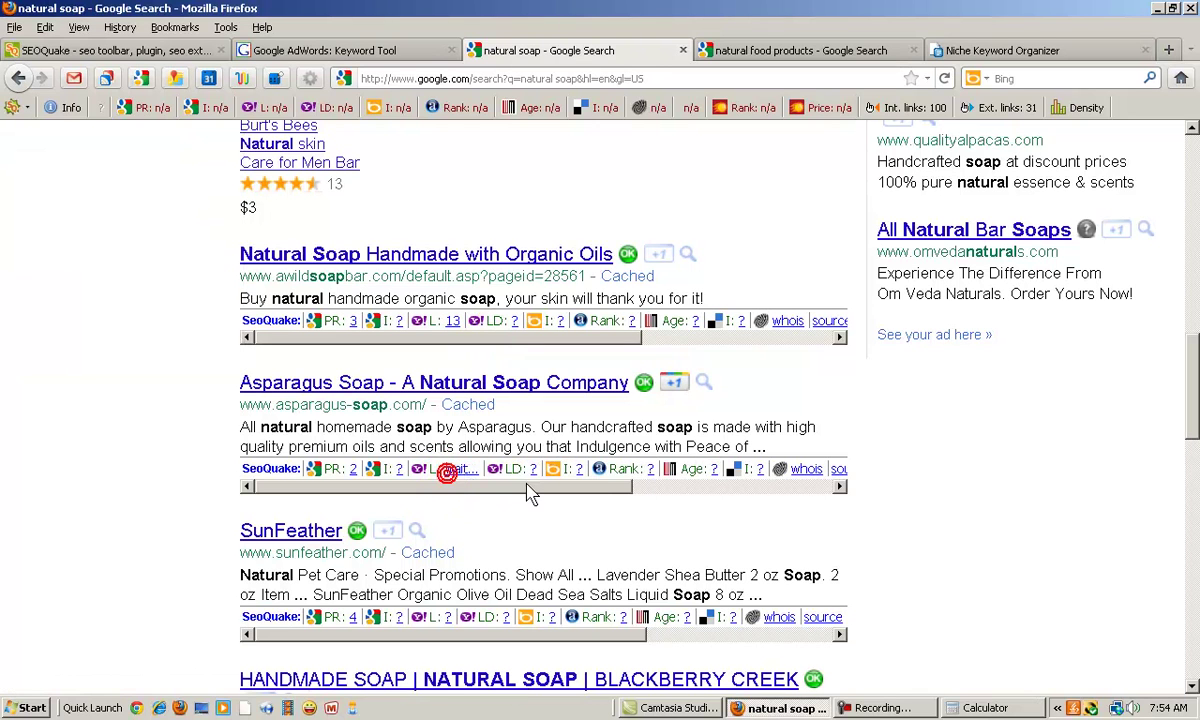
left_click(440, 618)
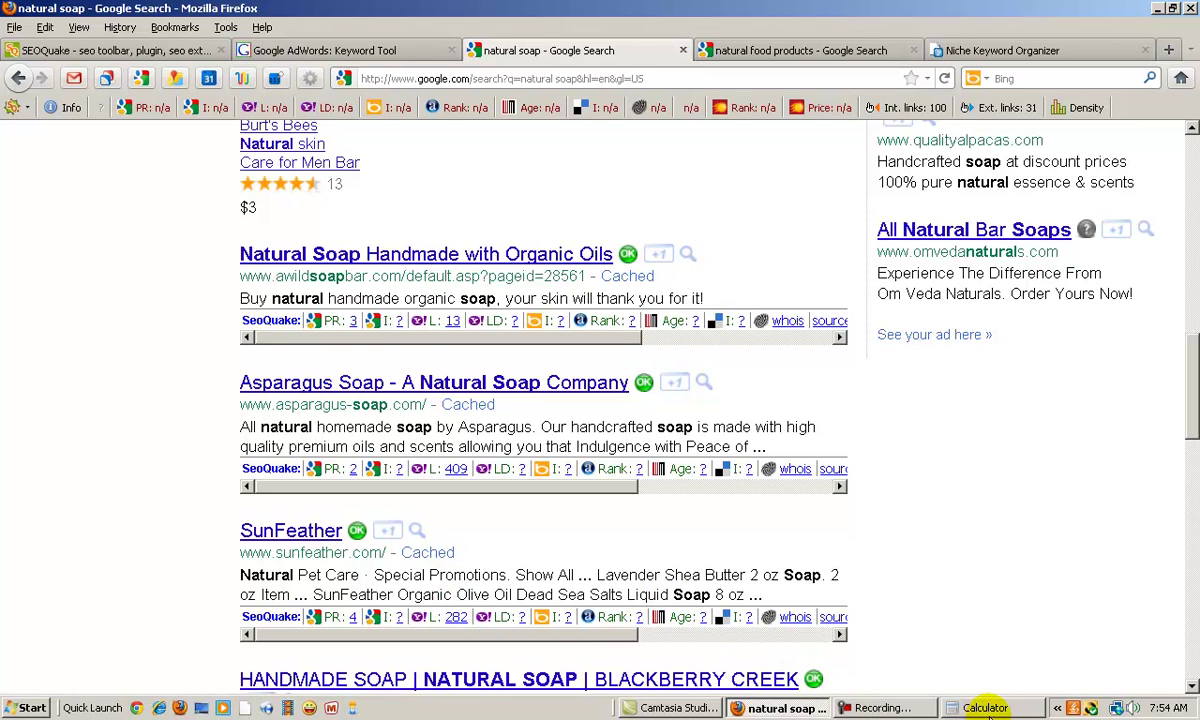
left_click(986, 708)
left_click(71, 282)
left_click(71, 313)
left_click(144, 251)
left_click(180, 344)
left_click(108, 313)
left_click(180, 344)
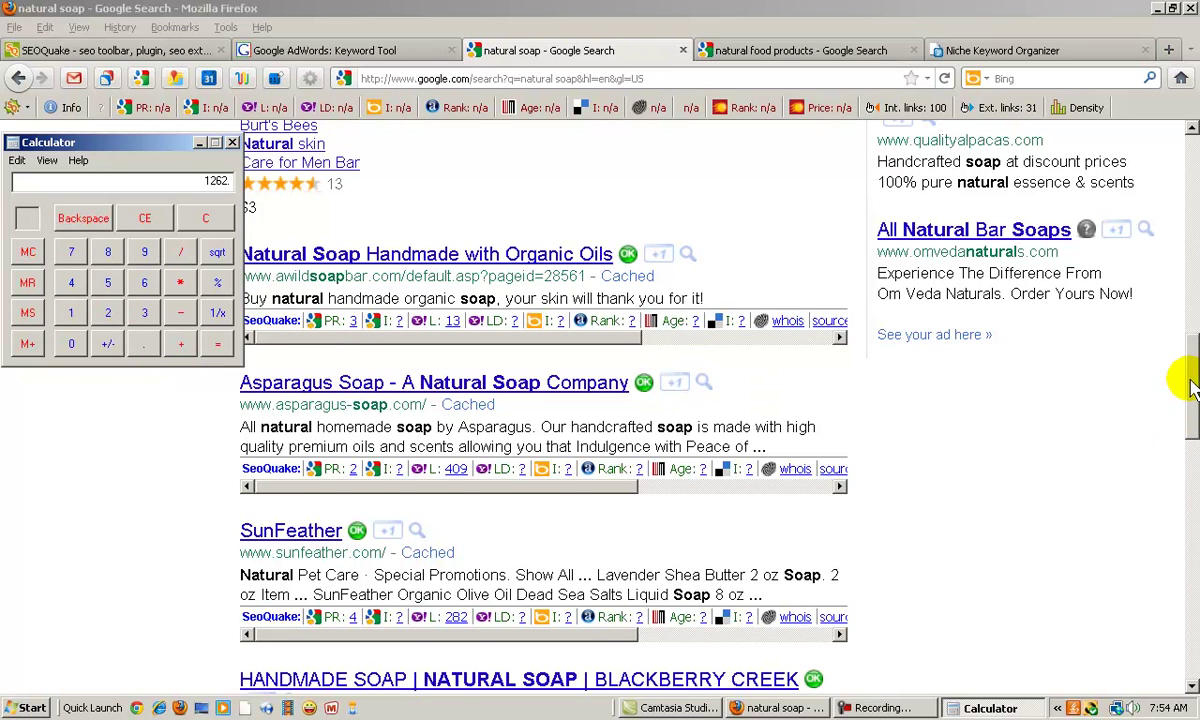
- Load Blackberry Creek's backlinks, add 117 for 1379, and divide by 5 giving 275.8
left_click_drag(1190, 372, 1192, 429)
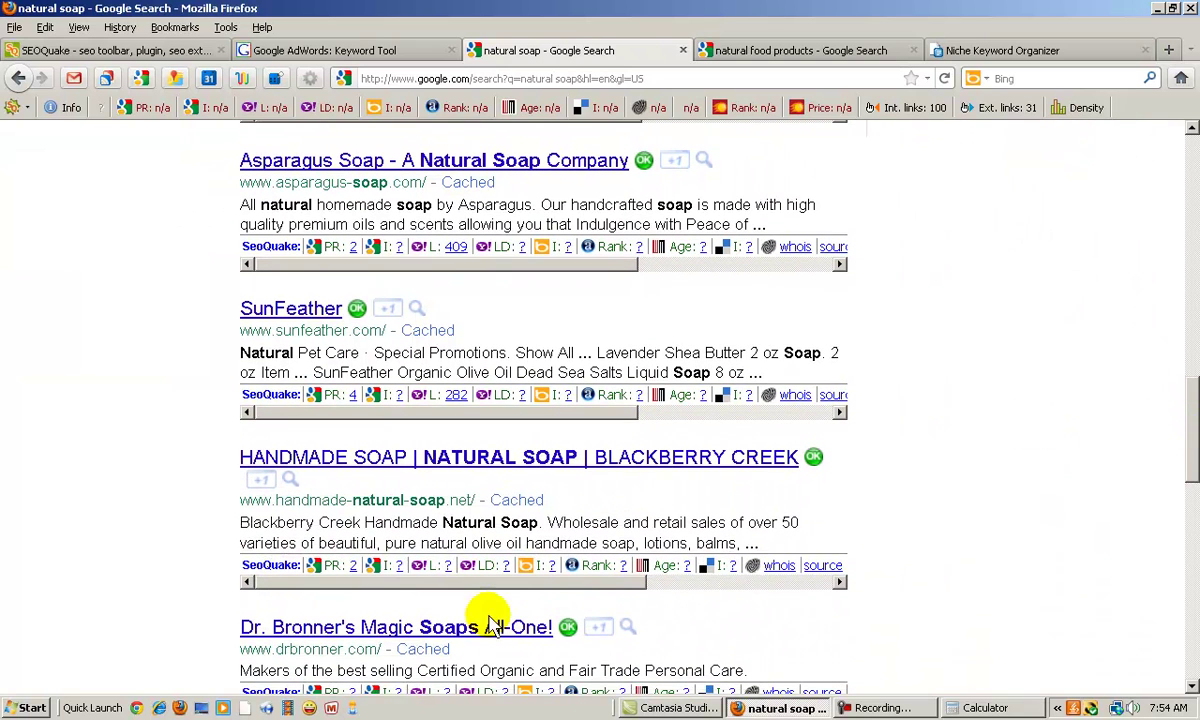
left_click(446, 566)
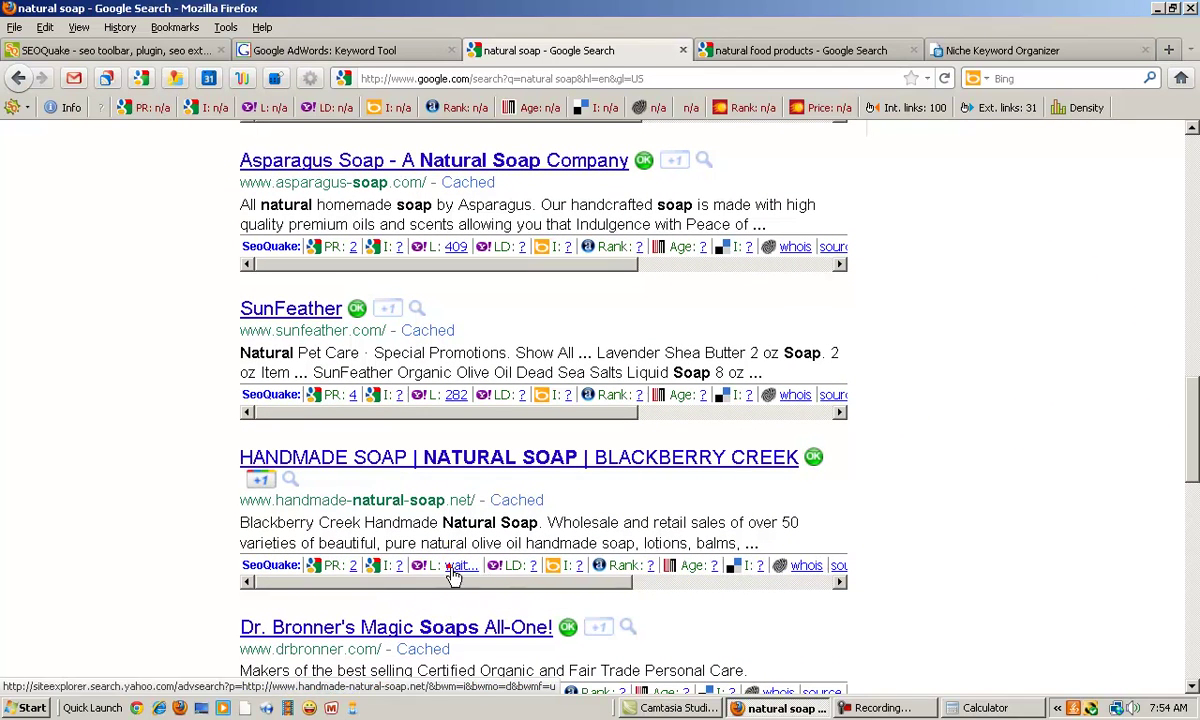
left_click(951, 706)
left_click(181, 343)
double_click(71, 312)
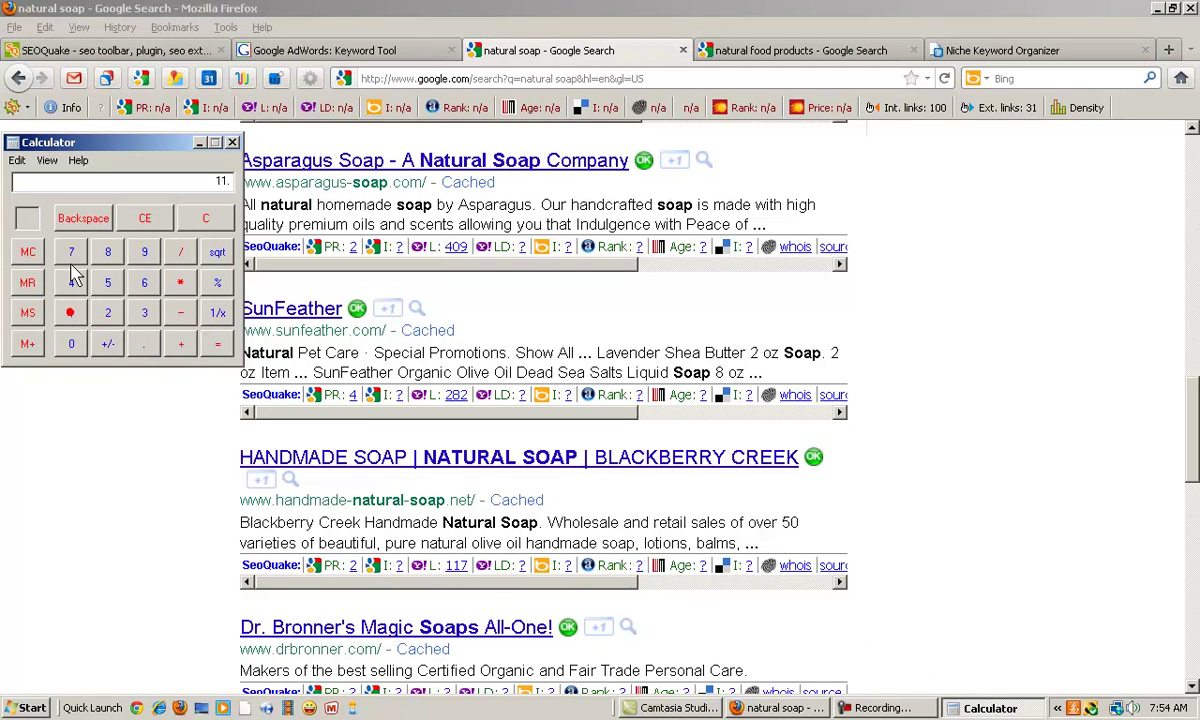
left_click(217, 343)
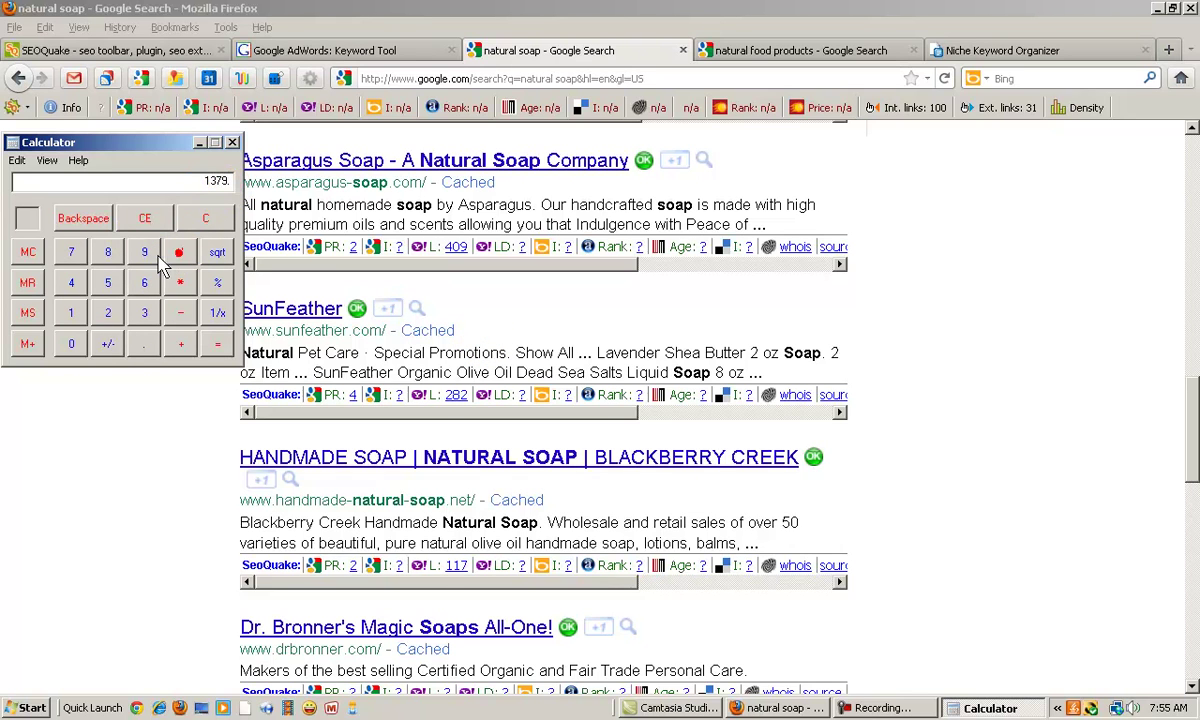
left_click(108, 284)
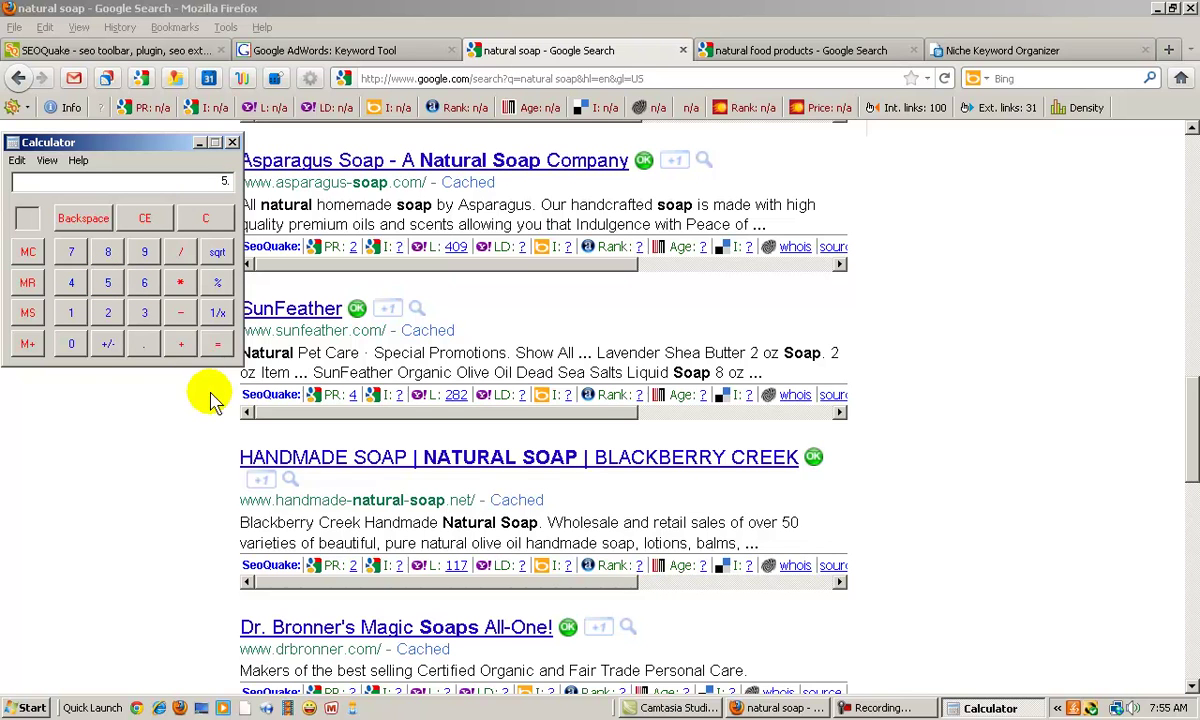
left_click(216, 345)
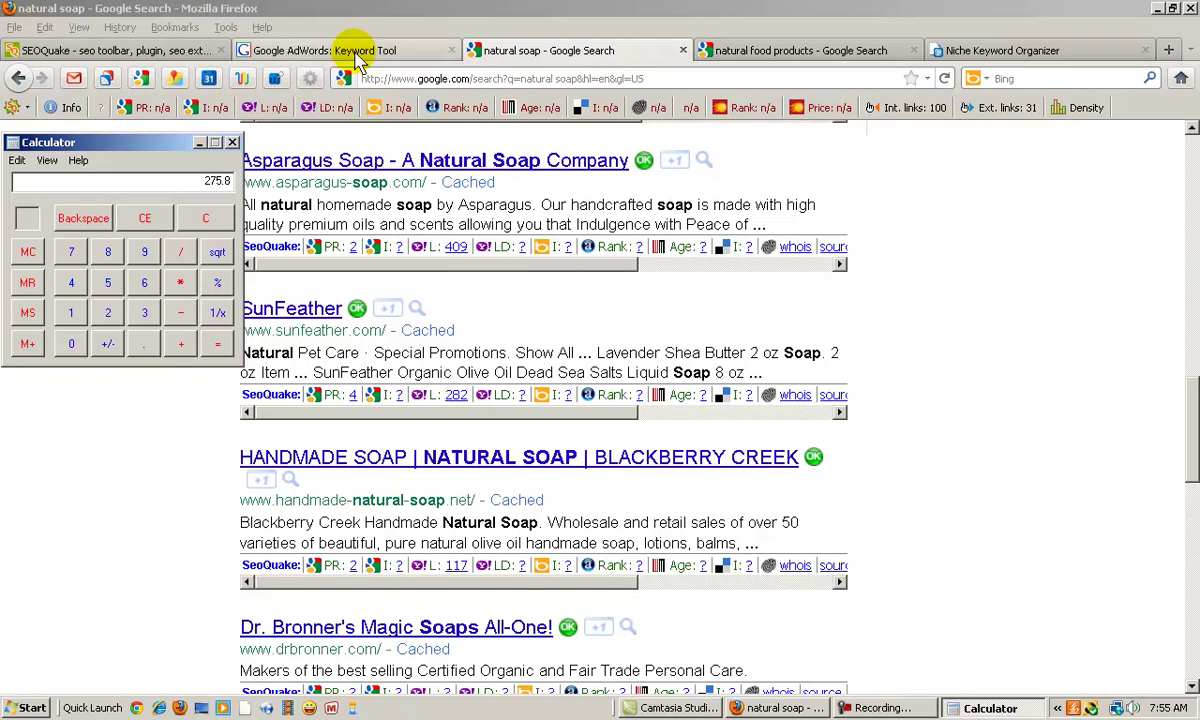
- Enter 275.8 in cell L11 as Natural Soap's average backlinks in the organizer
left_click(330, 50)
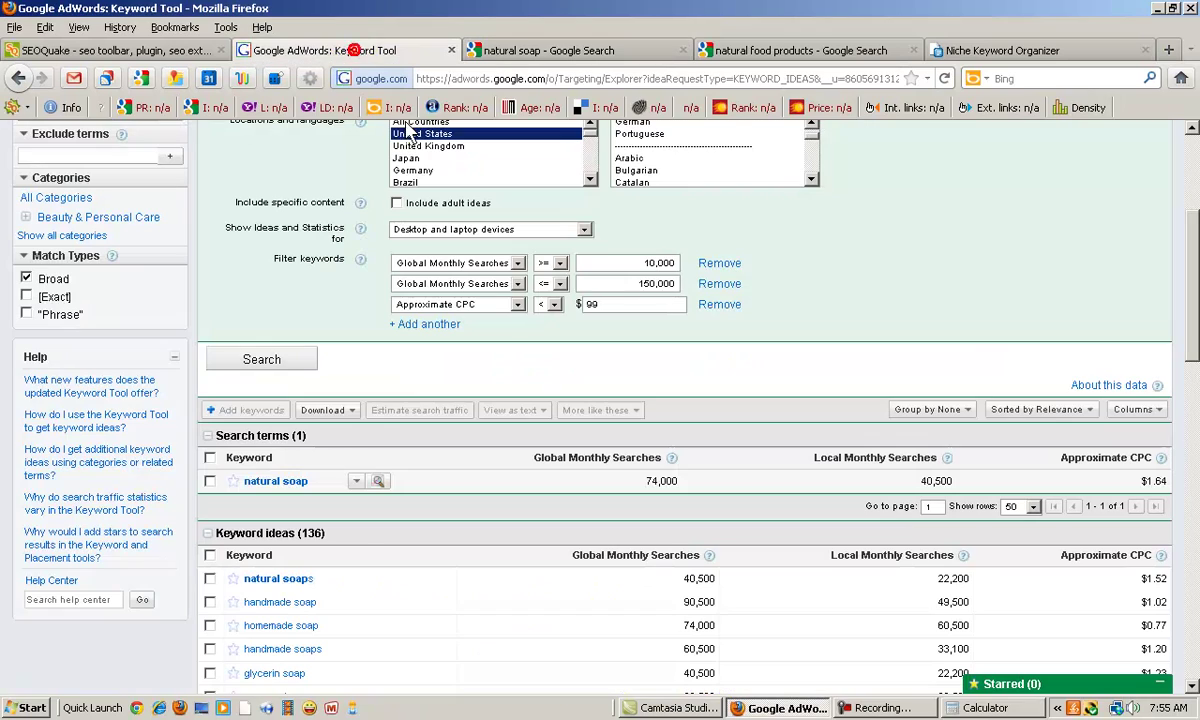
left_click(990, 50)
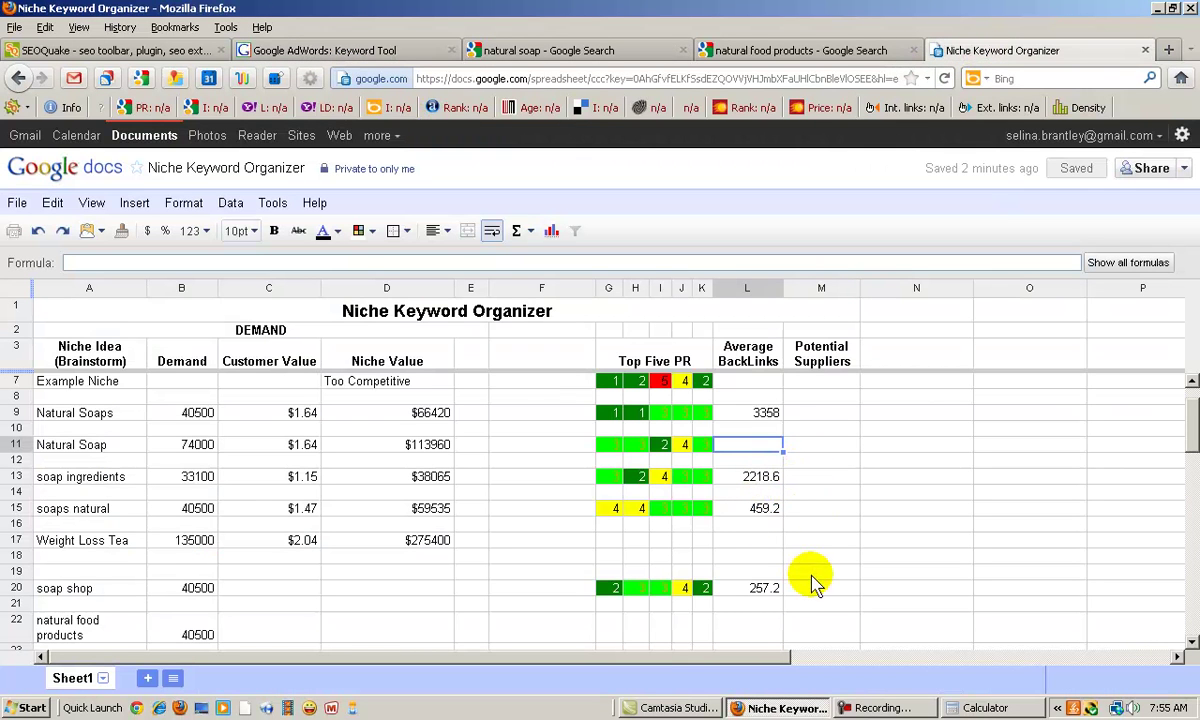
type("275.8")
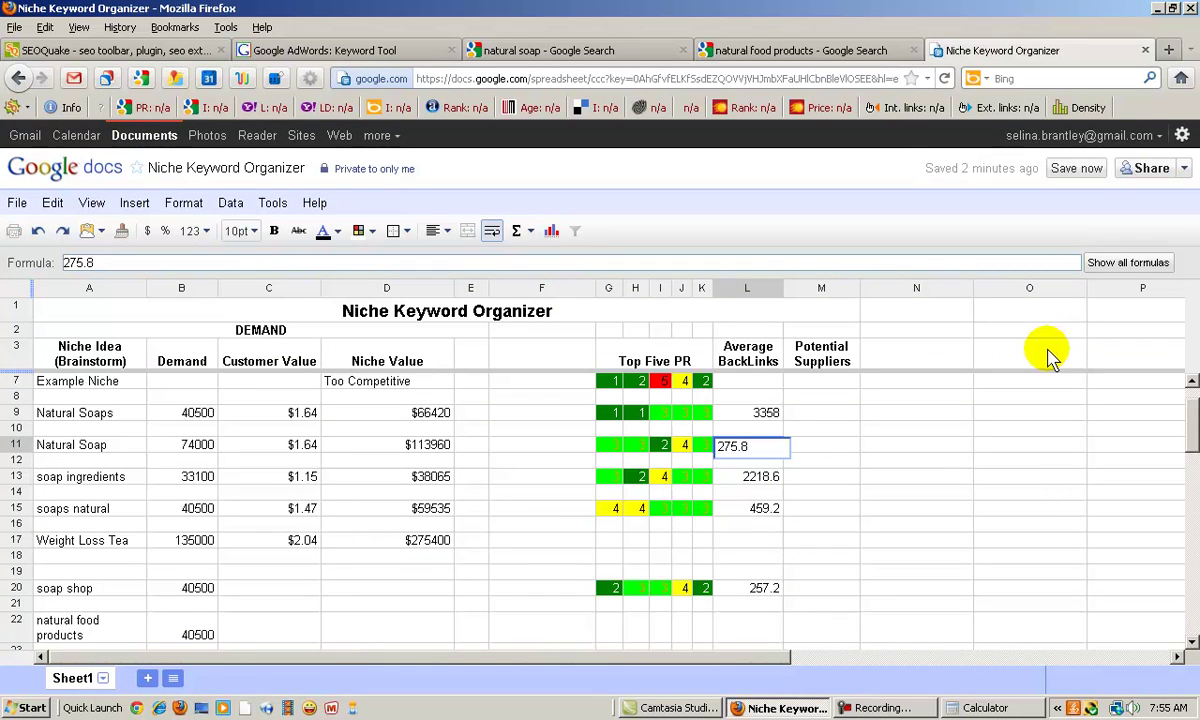
key("Tab")
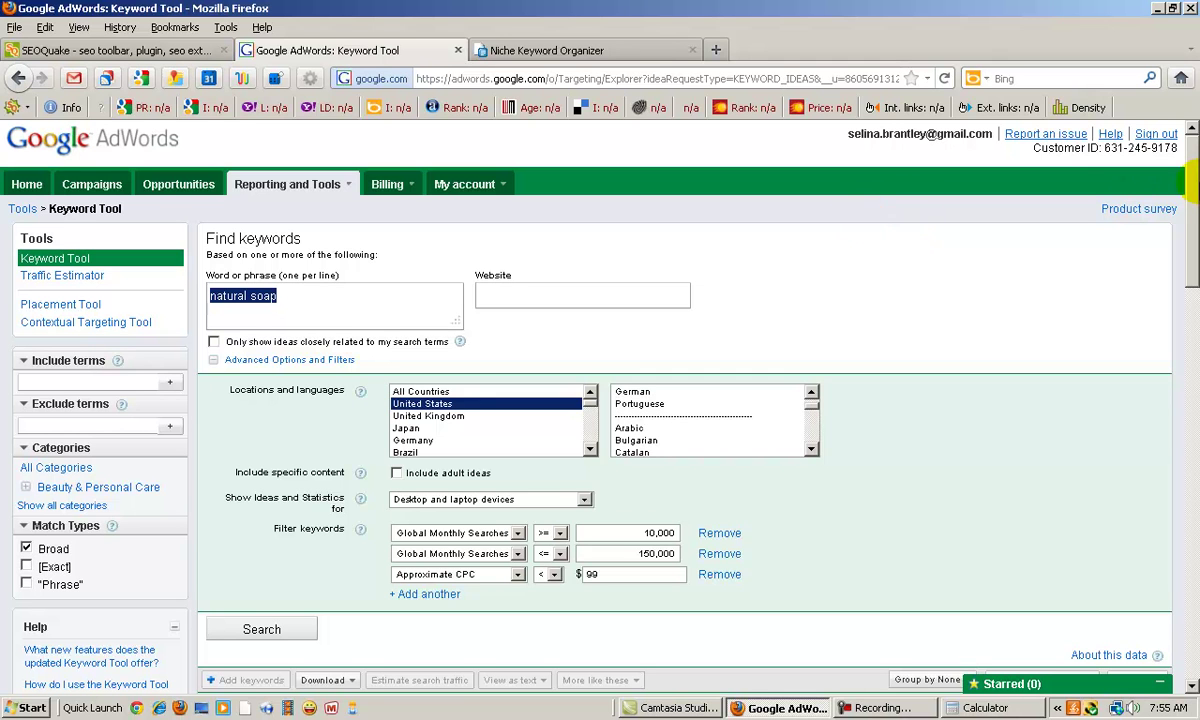
- Scroll up and down through the natural soap Keyword ideas list
left_click_drag(1193, 165, 1192, 295)
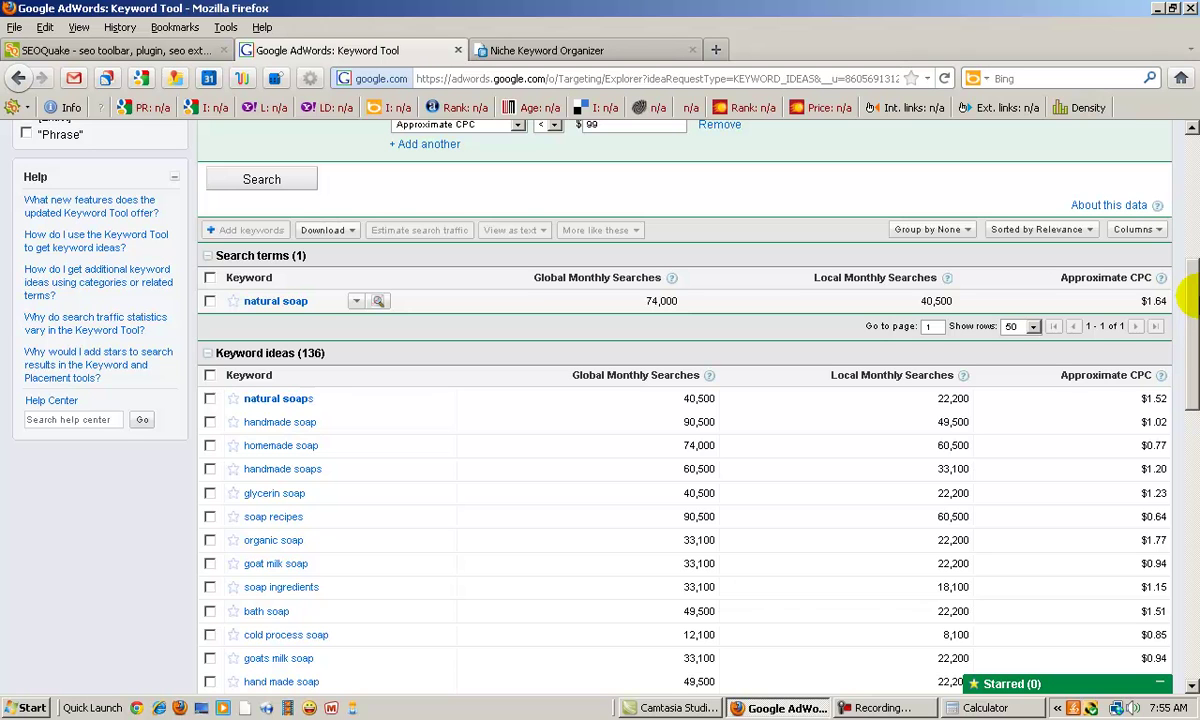
left_click_drag(1193, 295, 1193, 332)
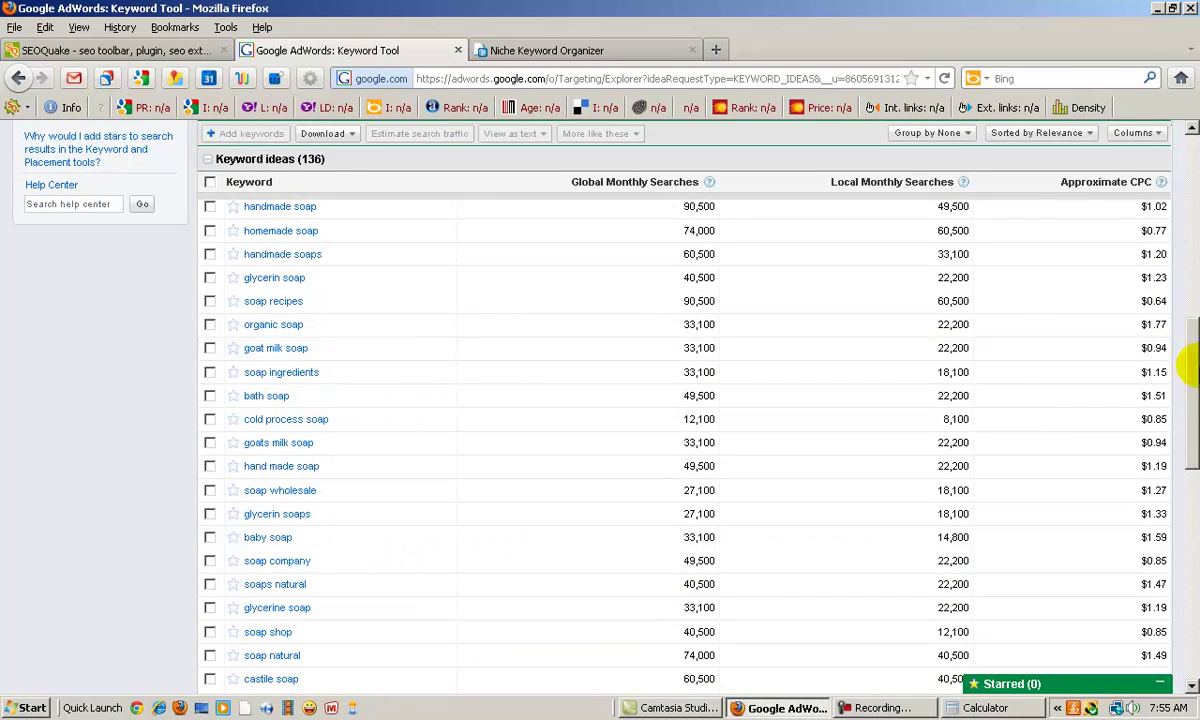
left_click_drag(1189, 401, 1189, 300)
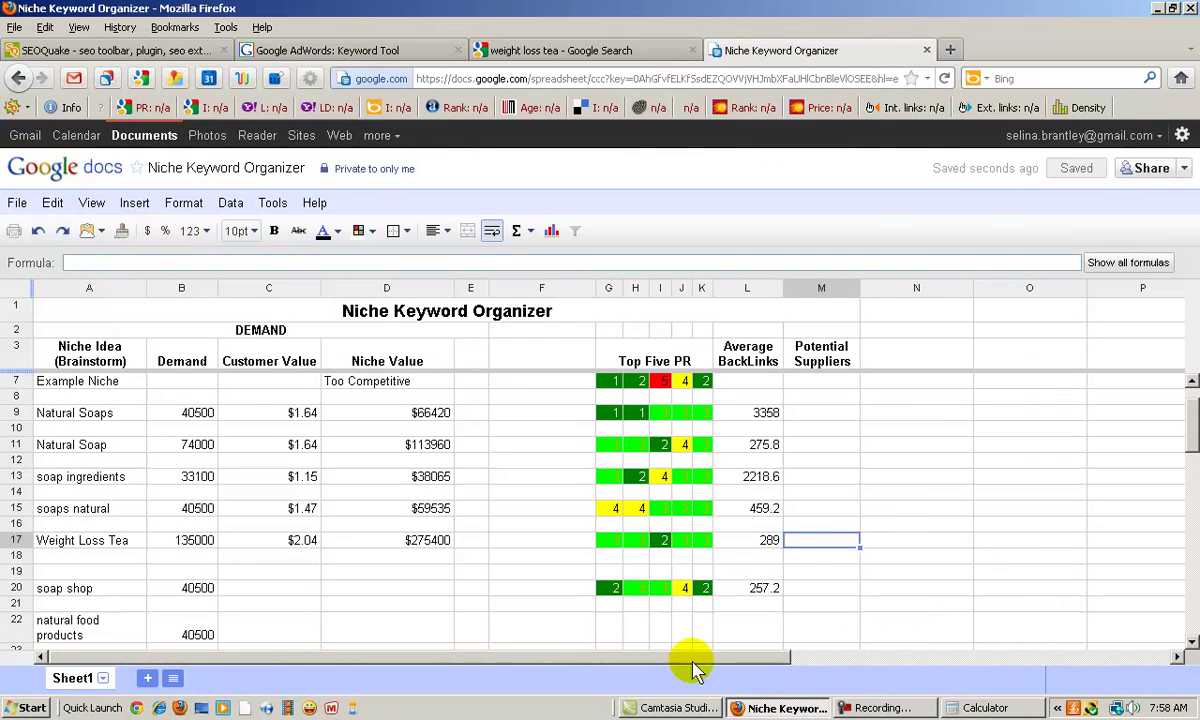
left_click(652, 655)
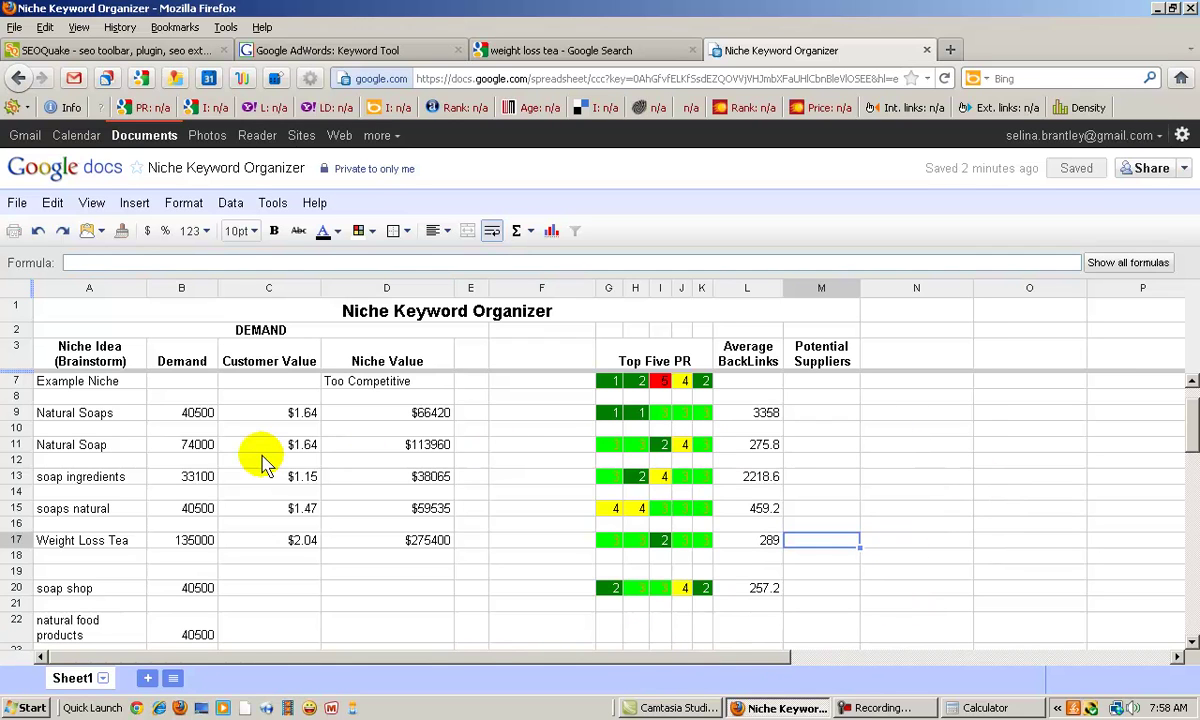
left_click_drag(1192, 412, 1190, 398)
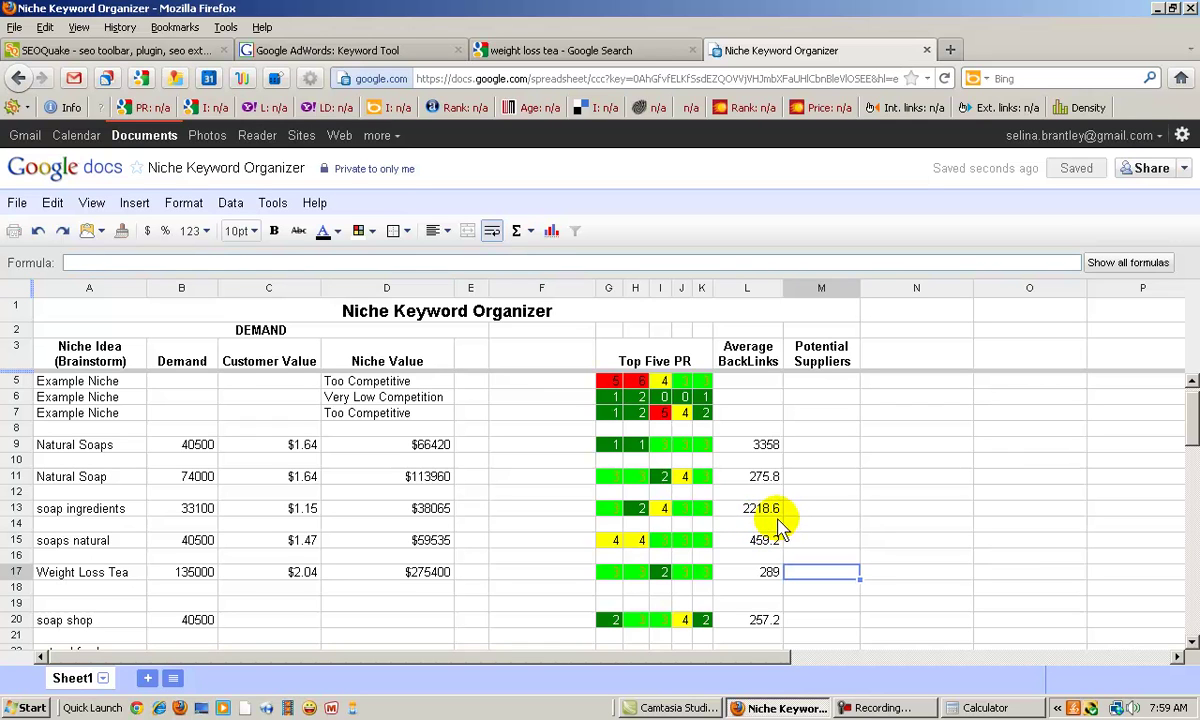
scroll(1193, 418, "down", 2)
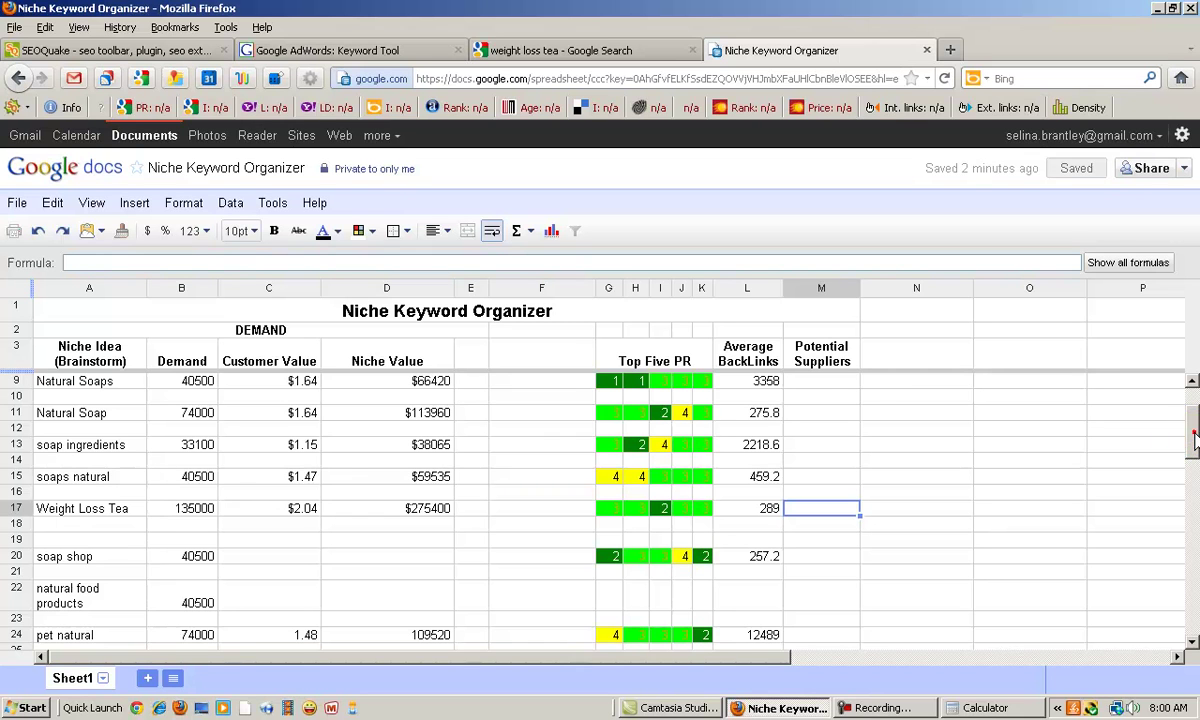
scroll(1190, 442, "down", 1)
scroll(1190, 446, "down", 1)
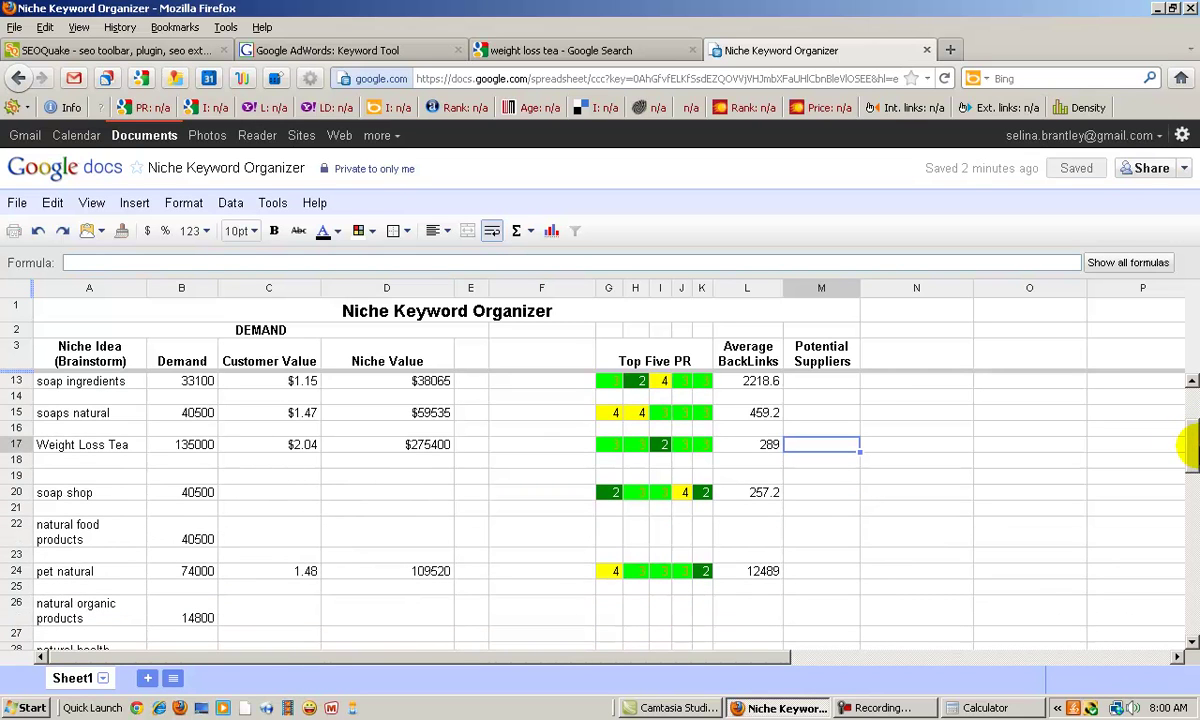